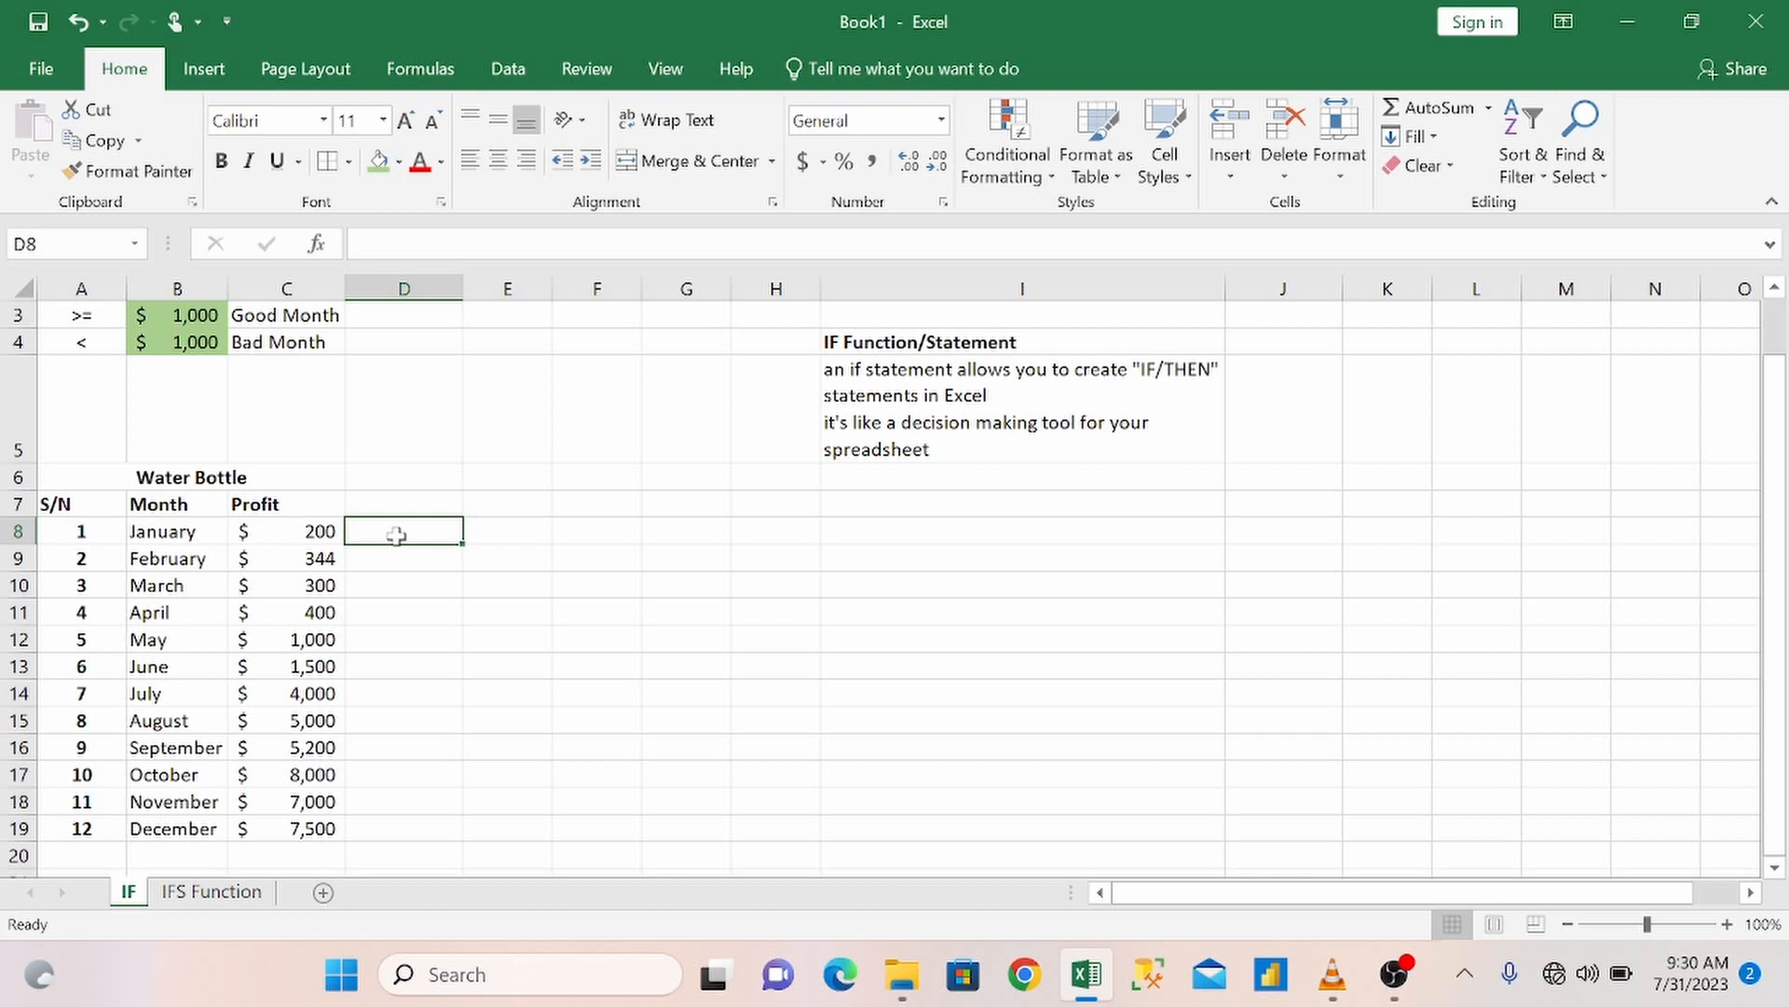
left_click(317, 245)
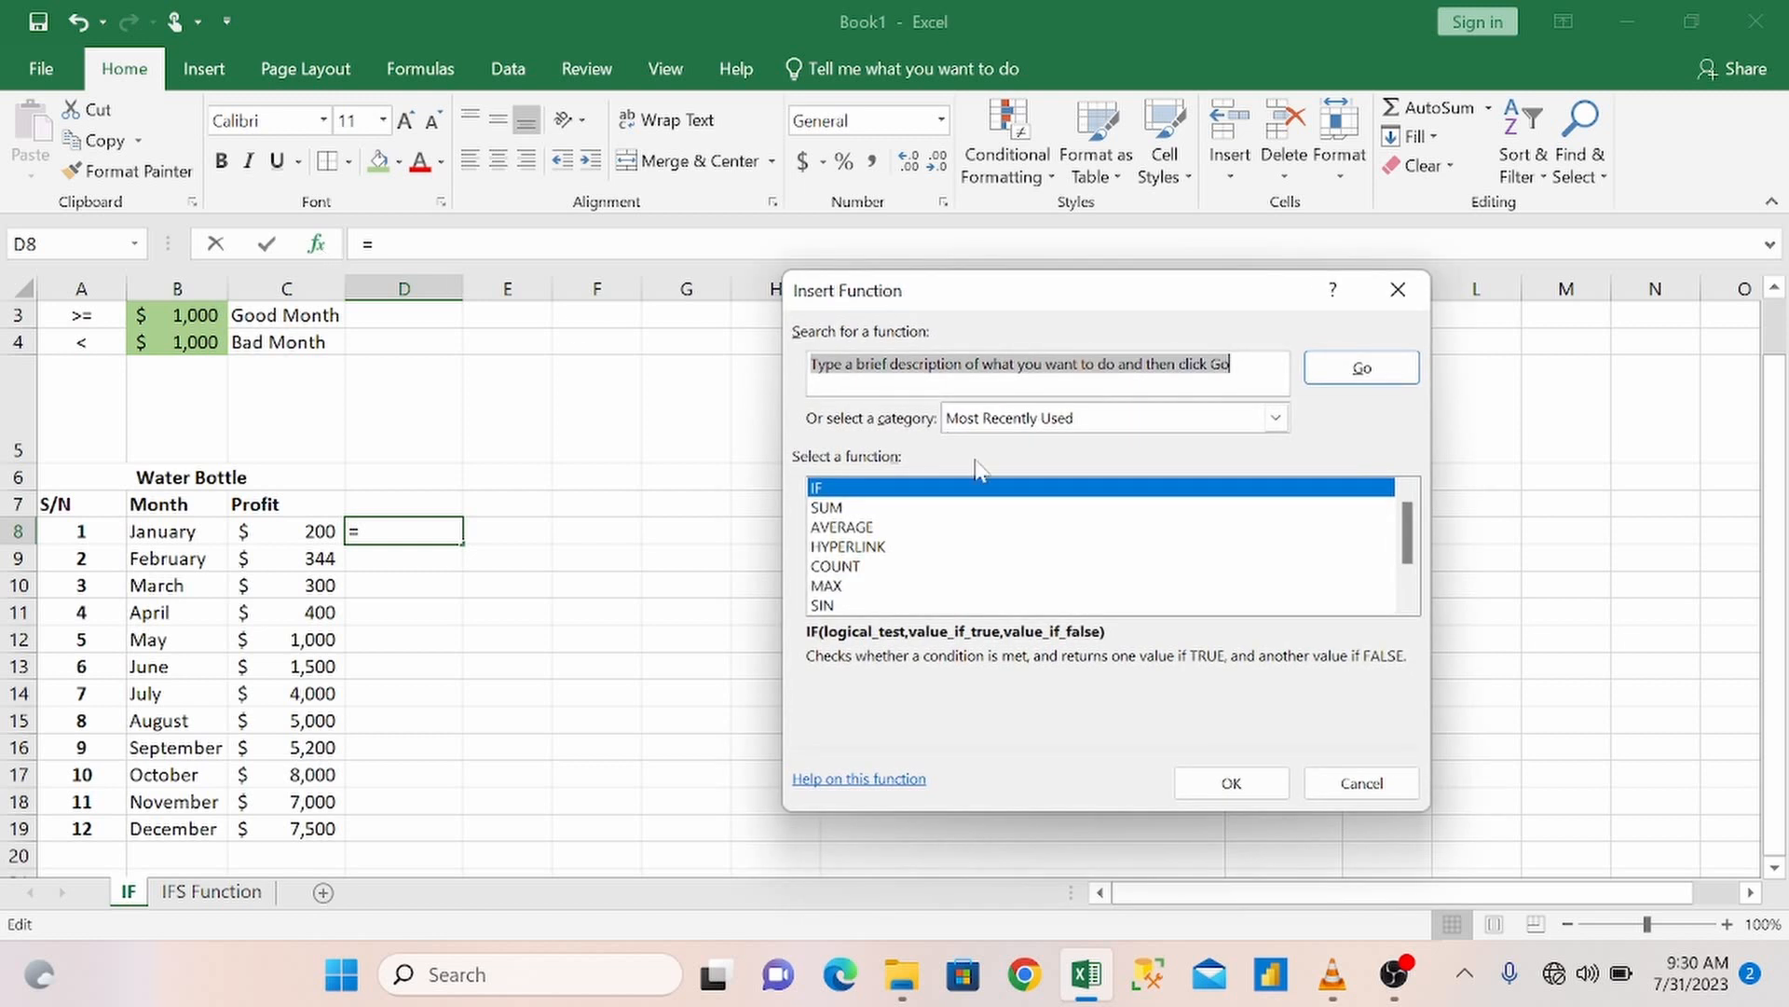
left_click(836, 515)
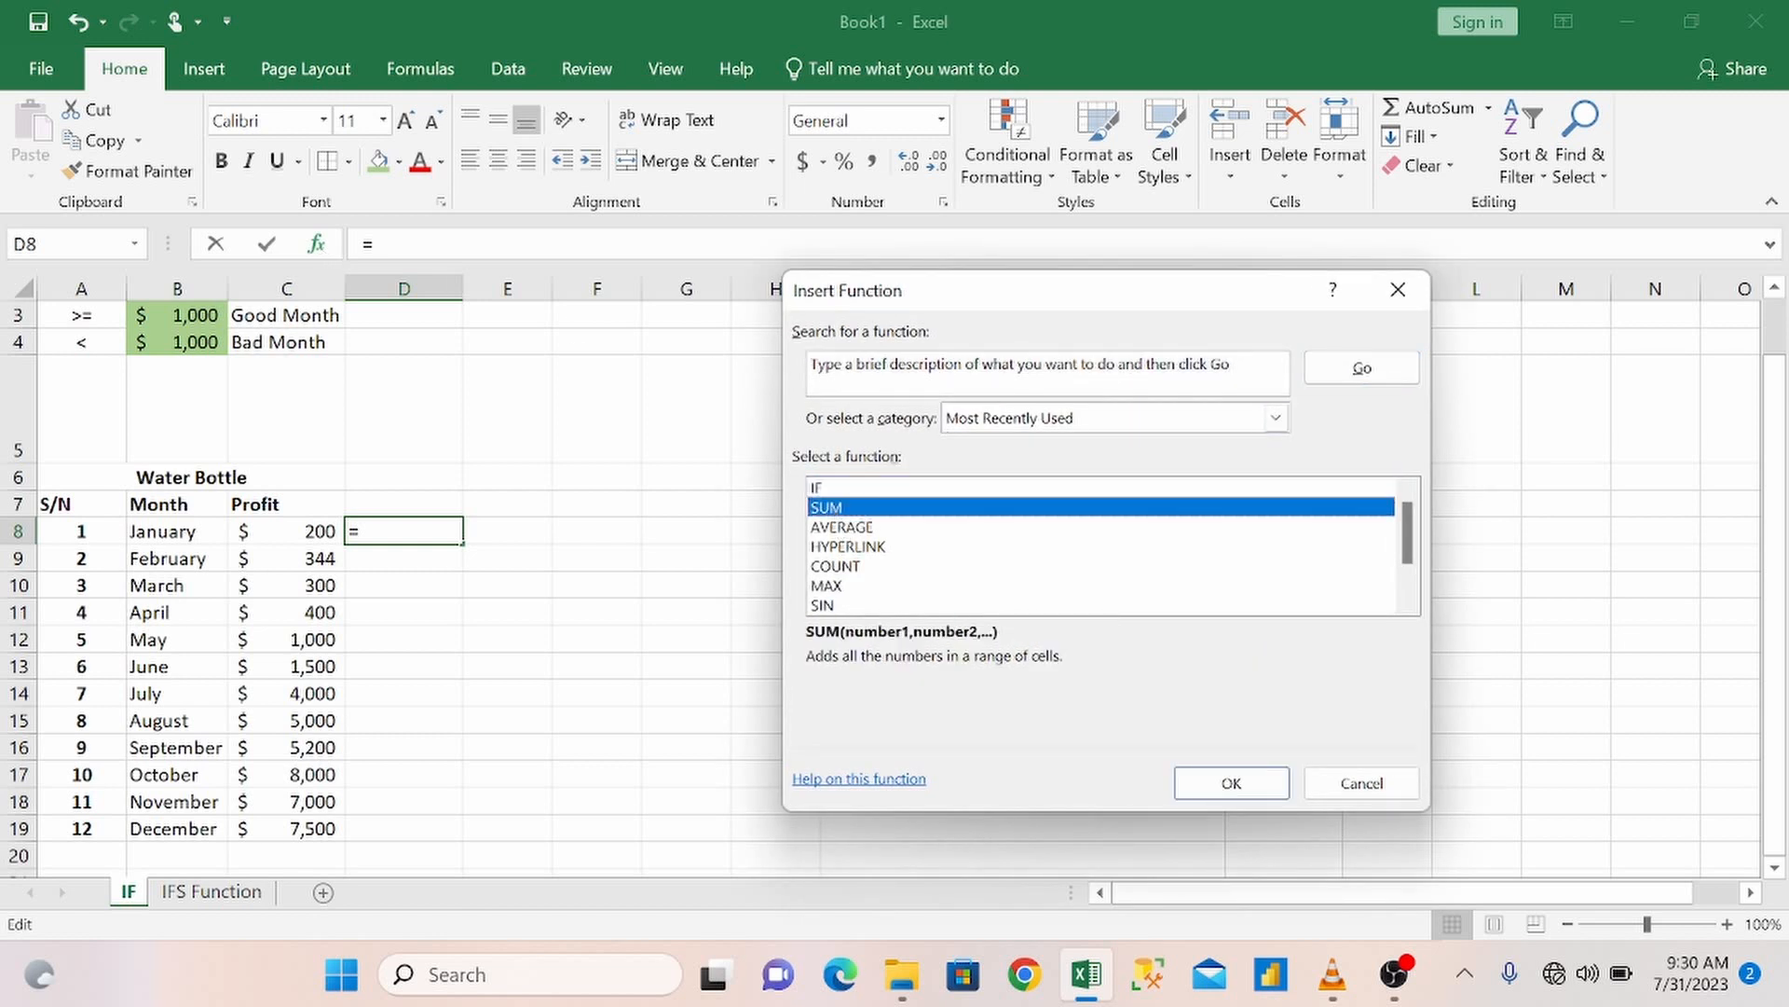
left_click_drag(1233, 364, 809, 333)
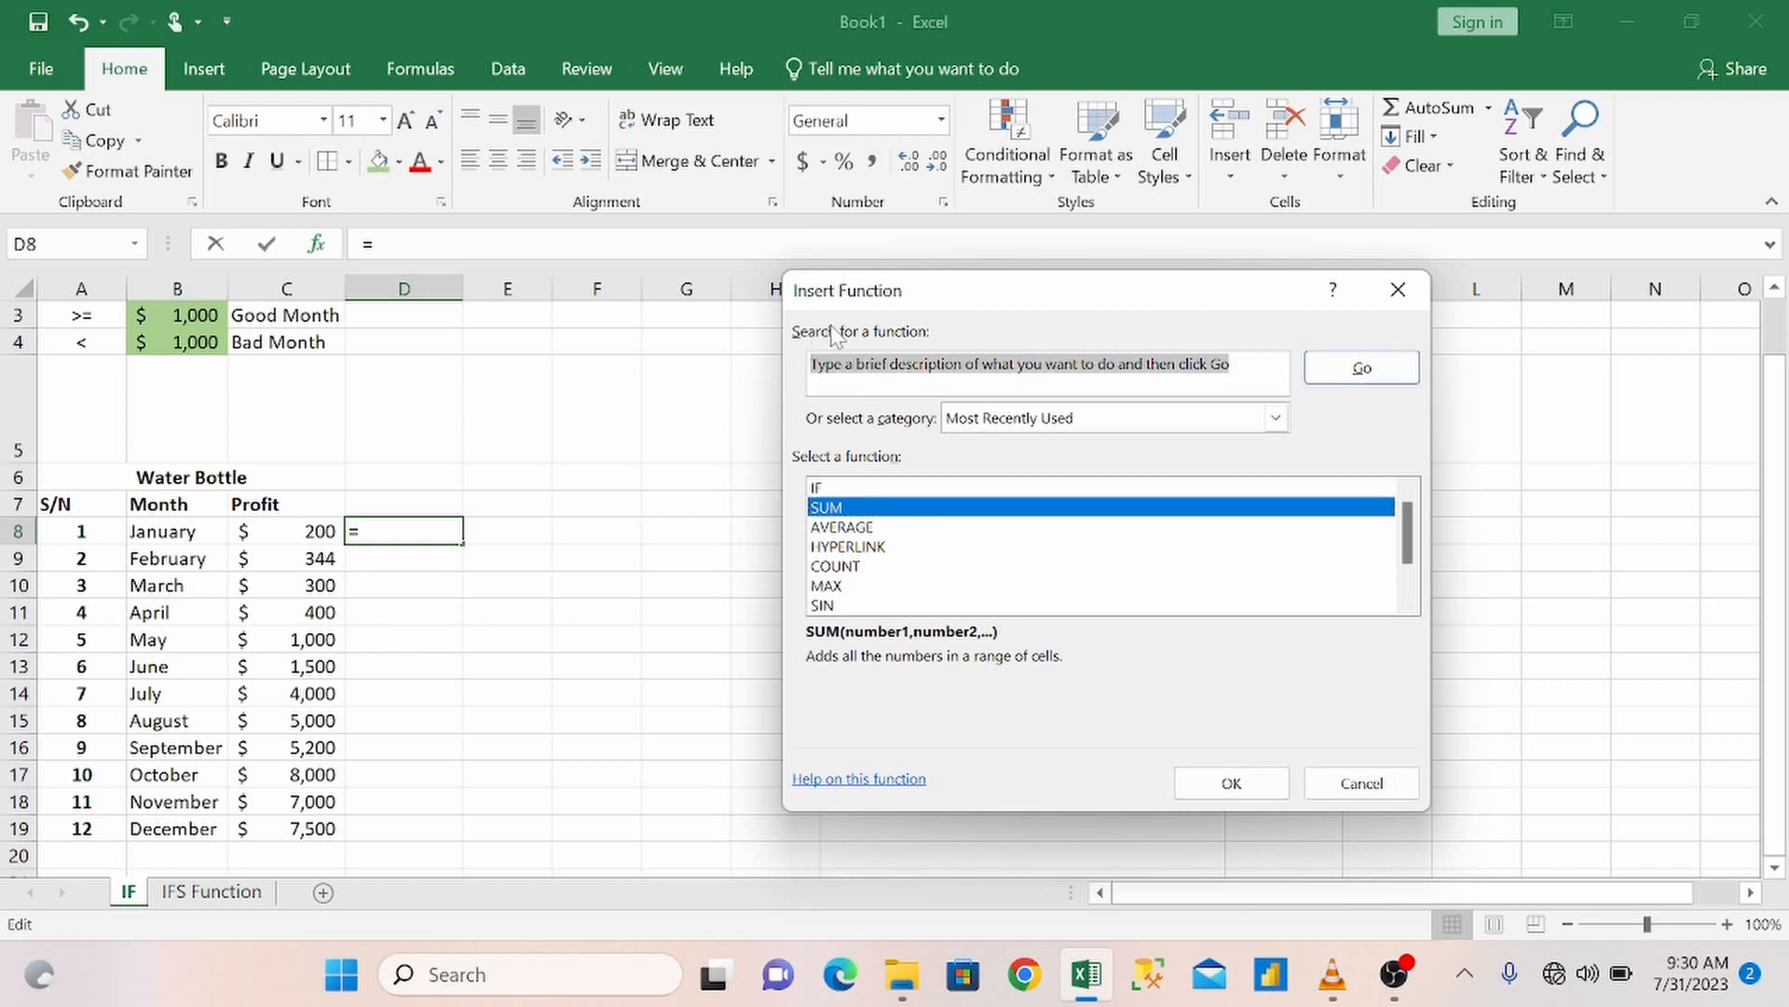
type("IF")
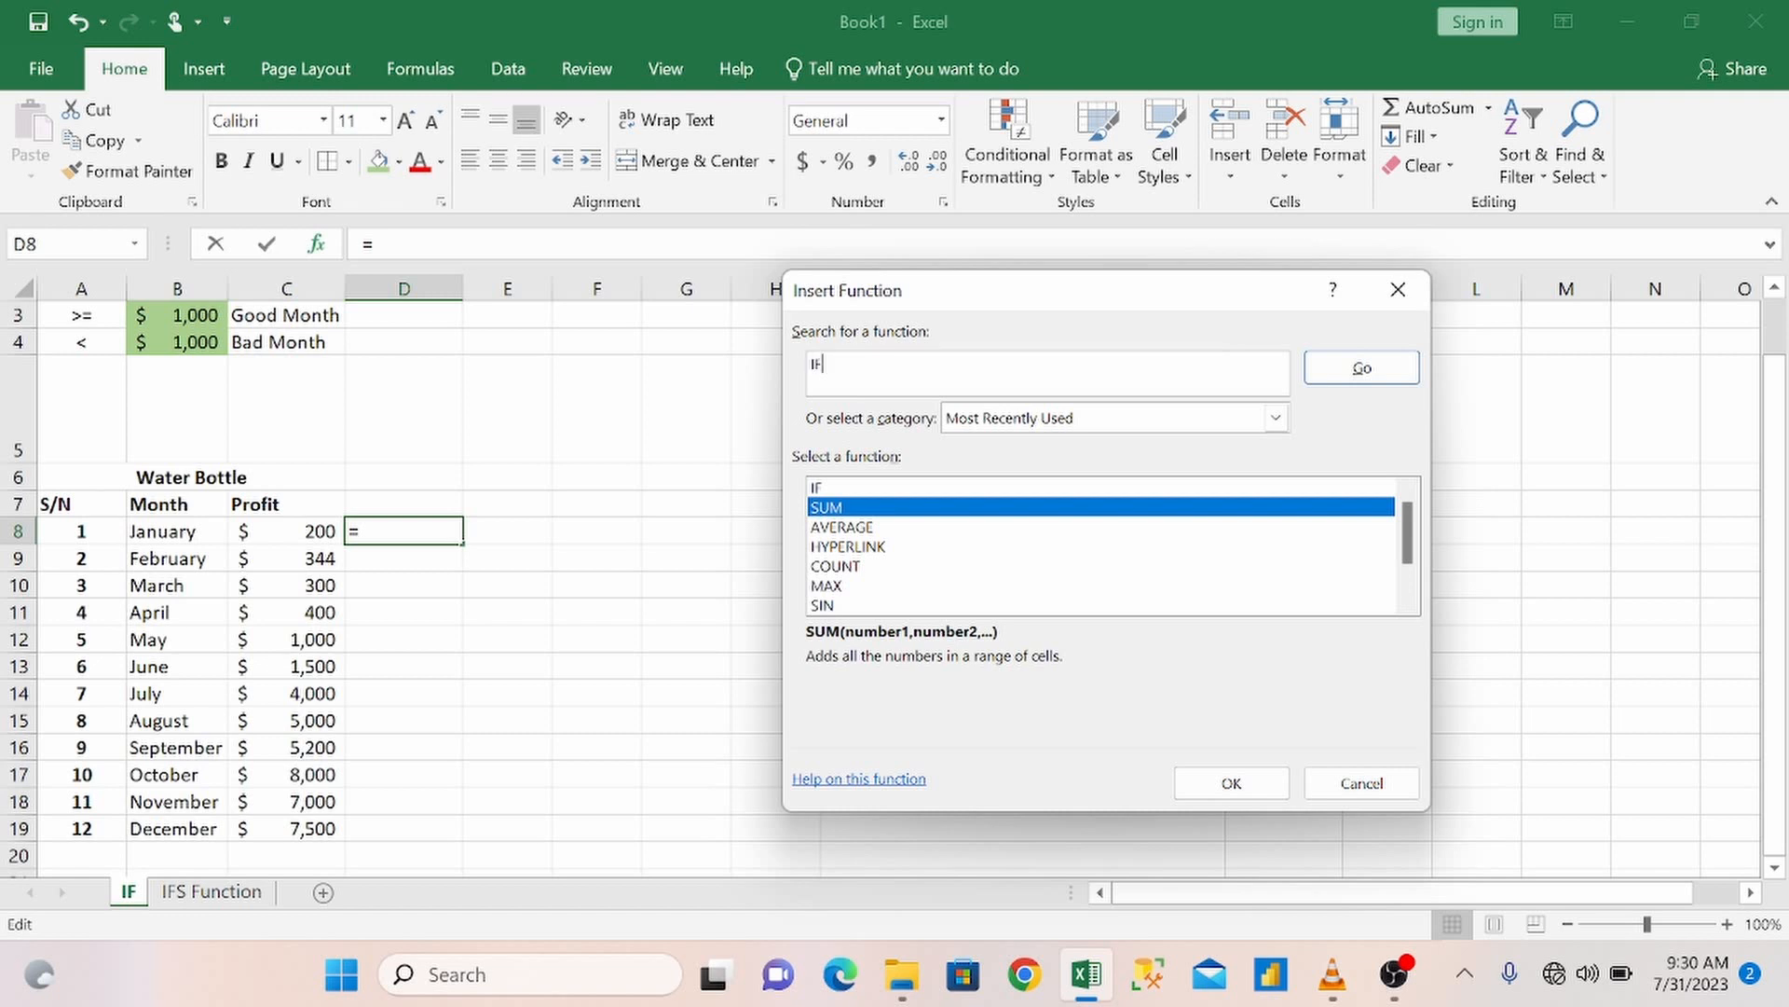
left_click(1362, 370)
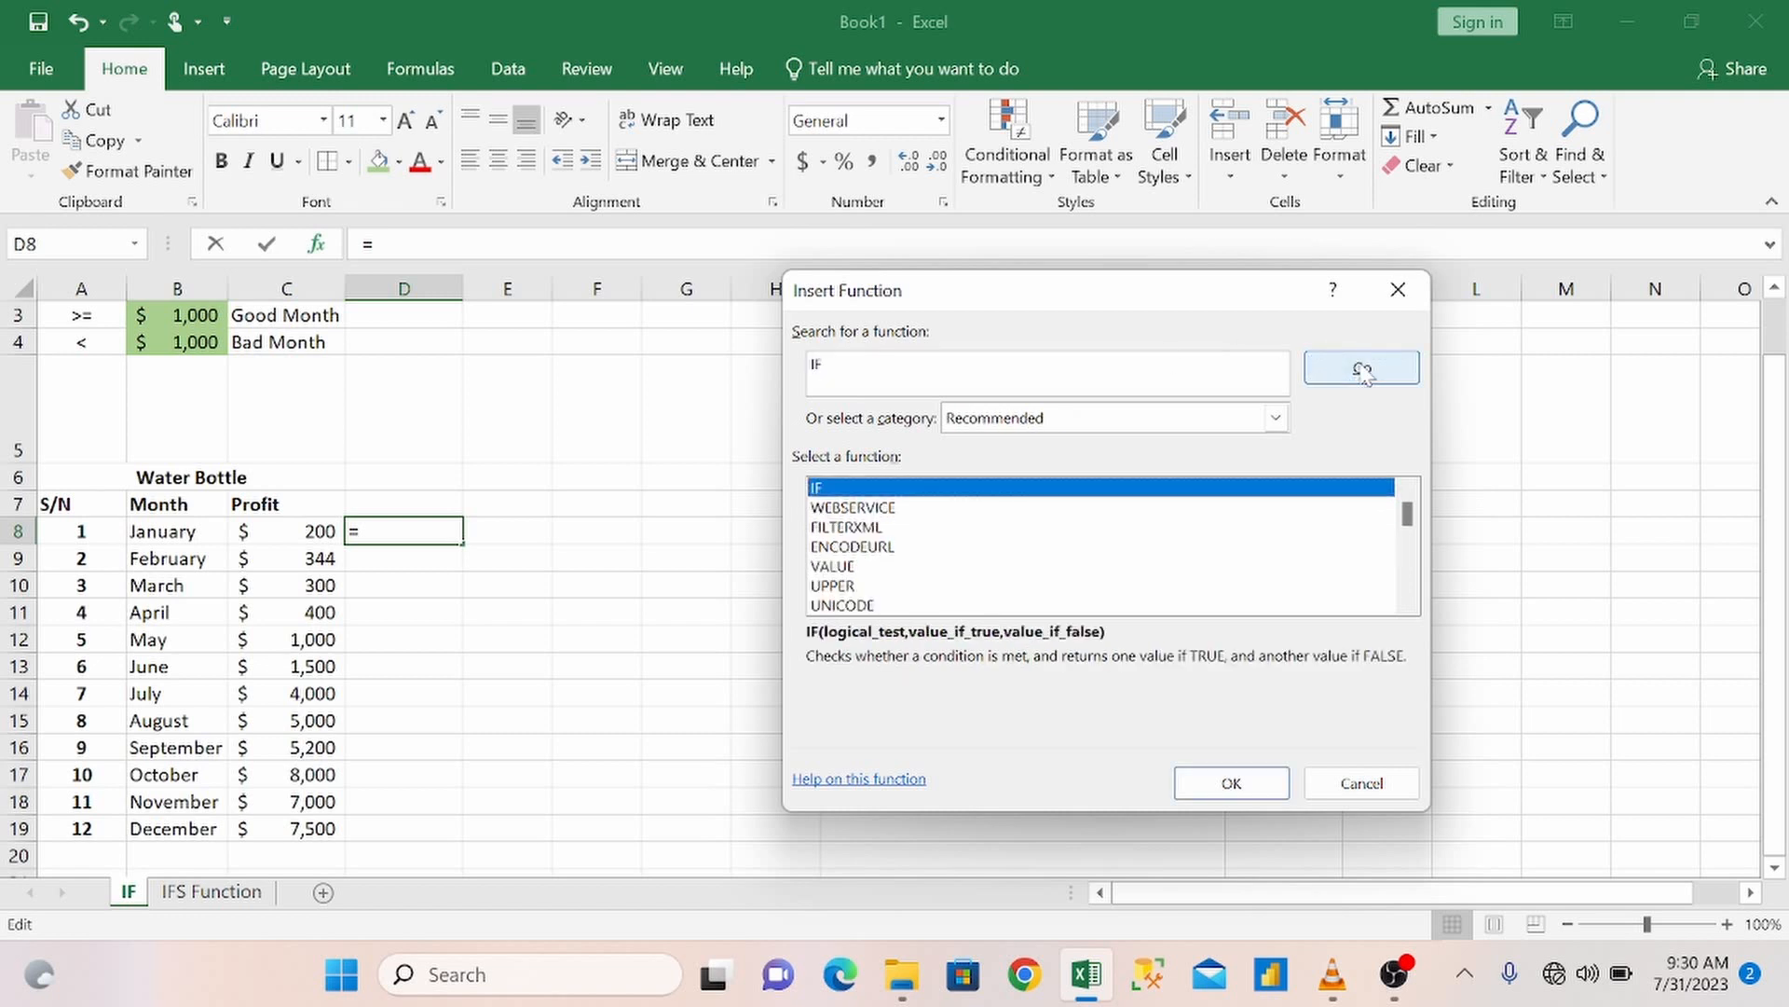
left_click(1217, 787)
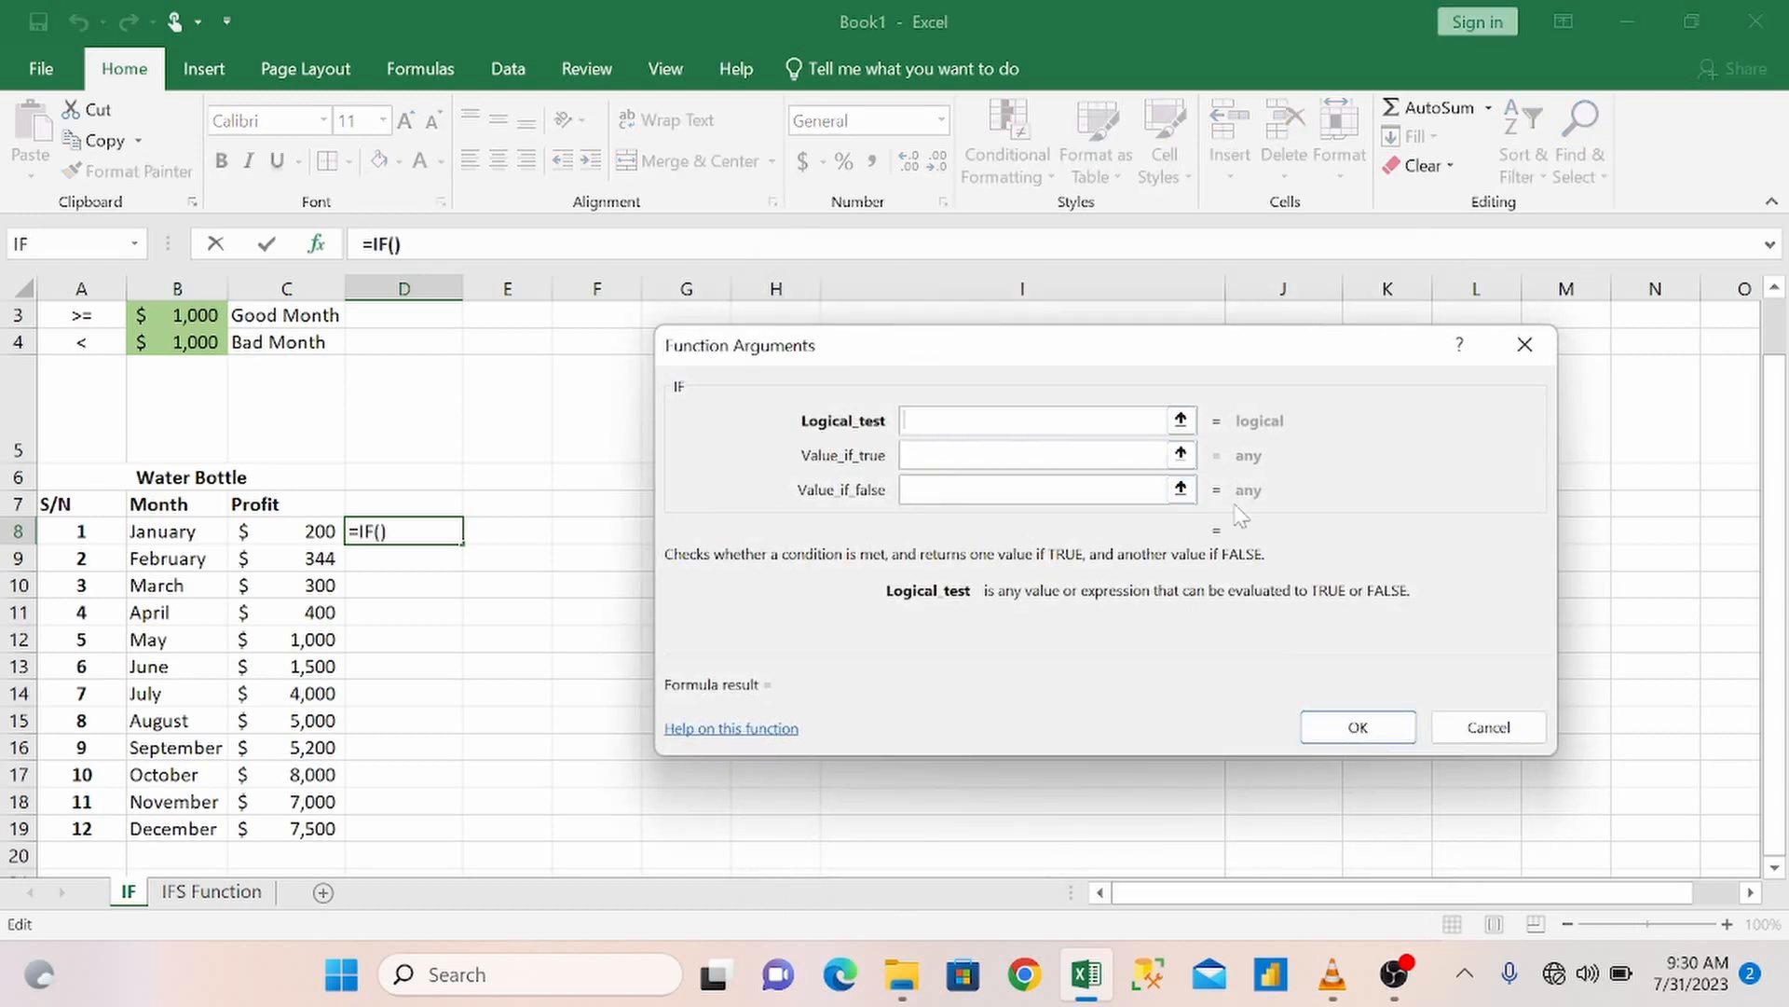
left_click(1525, 344)
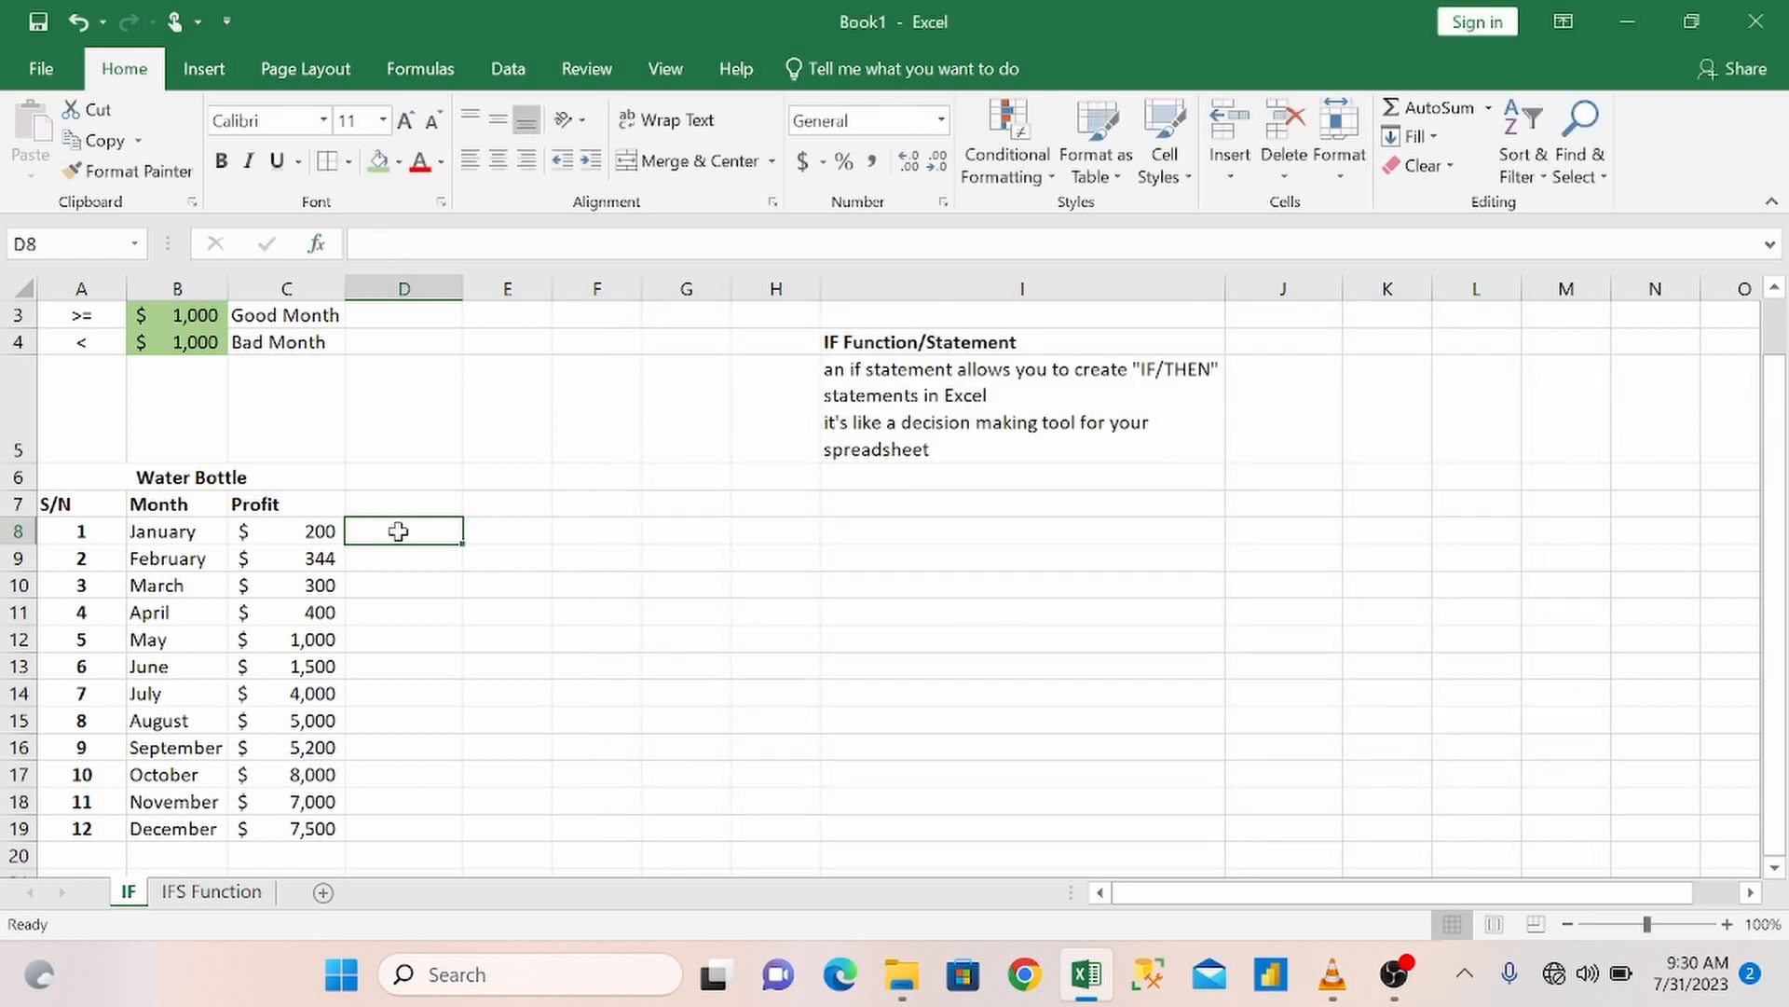
Start an IF formula in D8 that tests whether January's profit C8 is >= the absolute reference $B$3.
type("=IF")
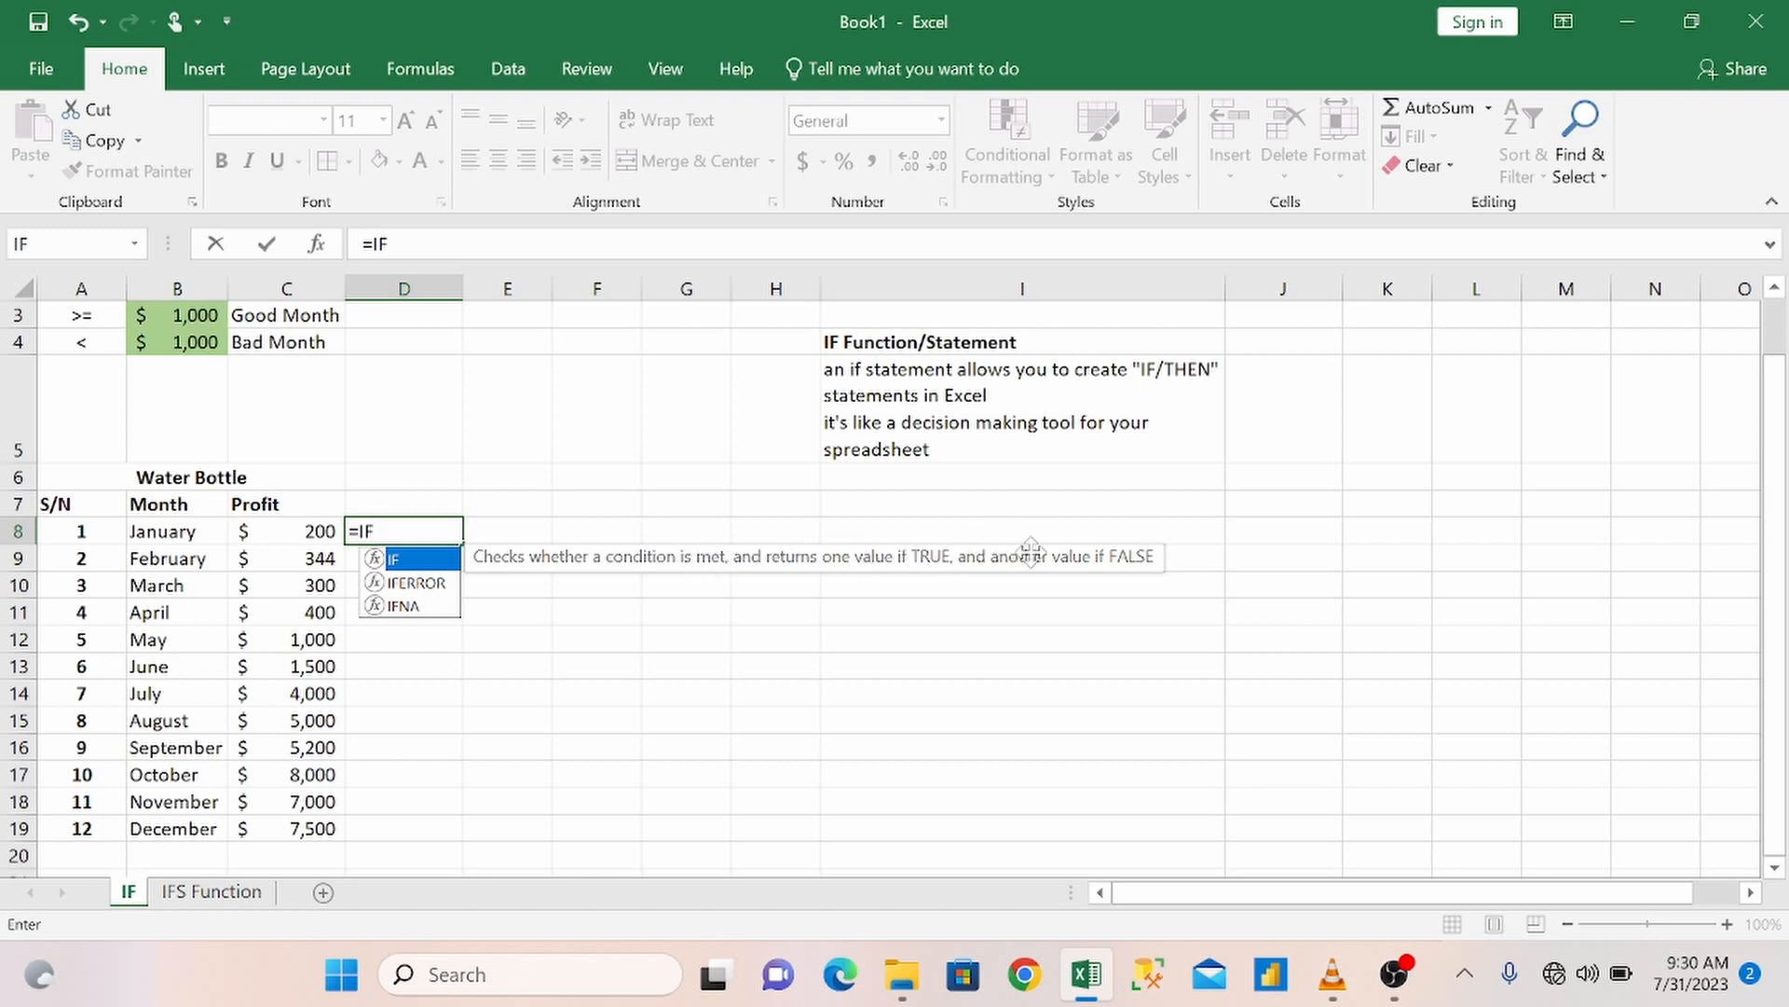
type("(")
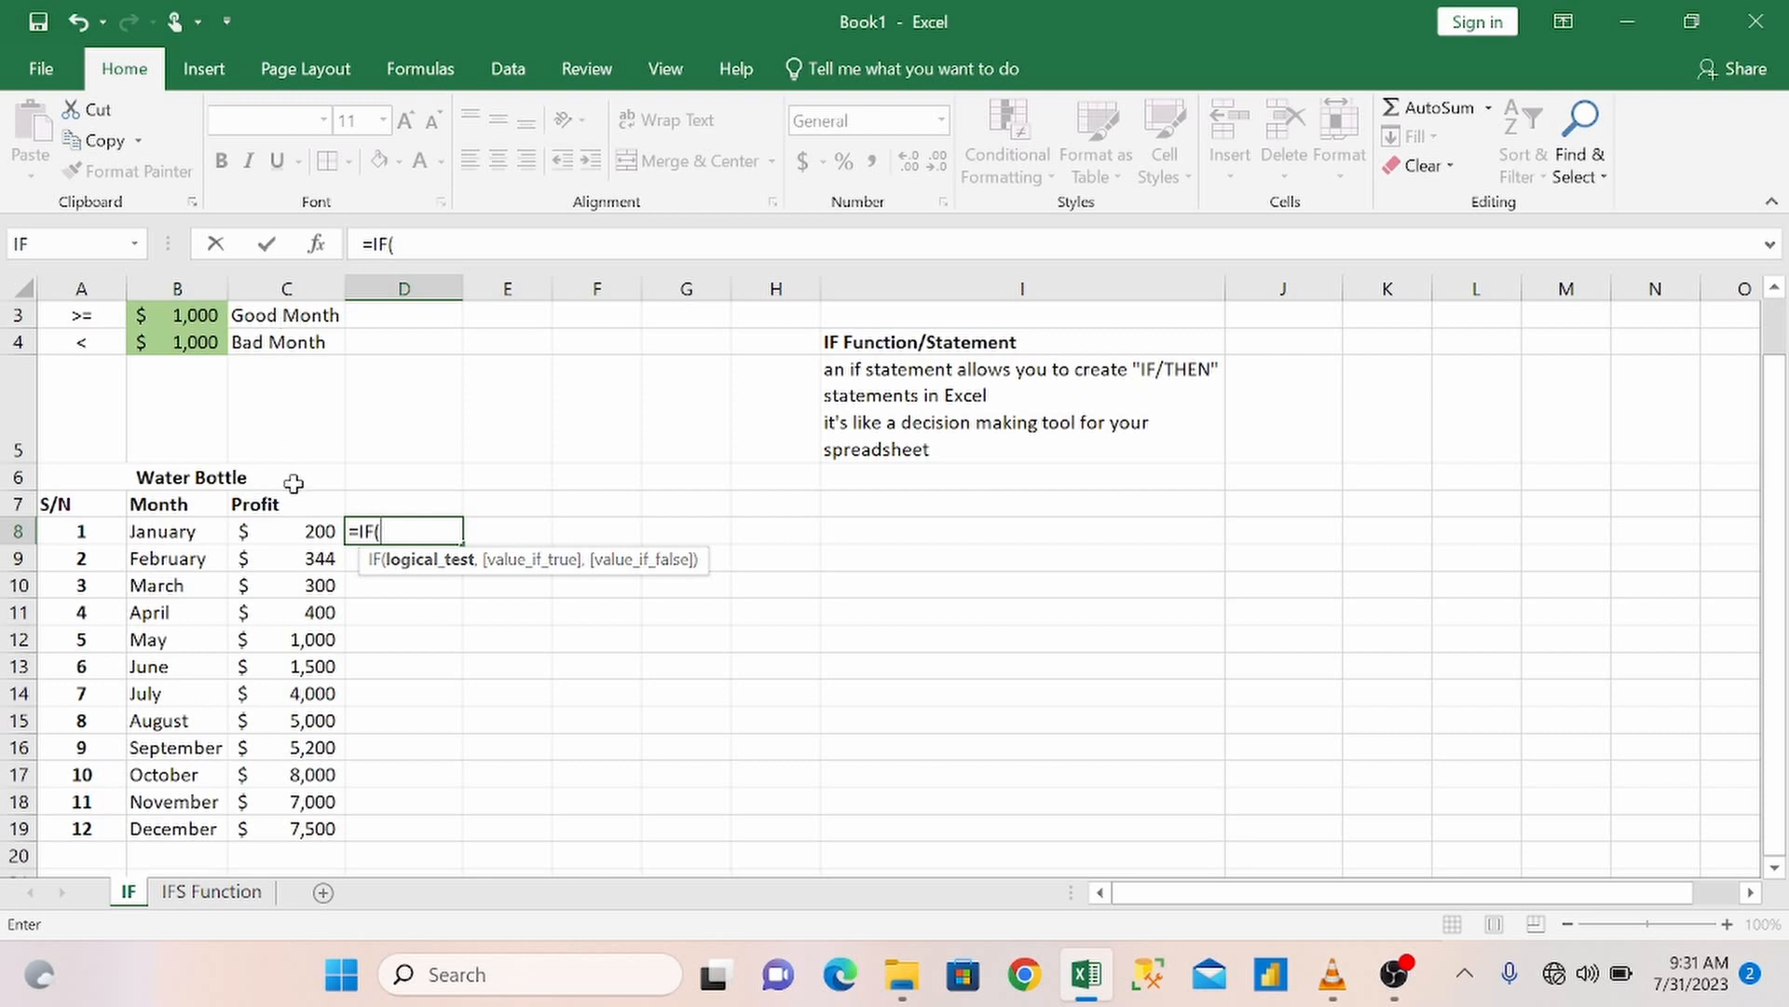
left_click(291, 531)
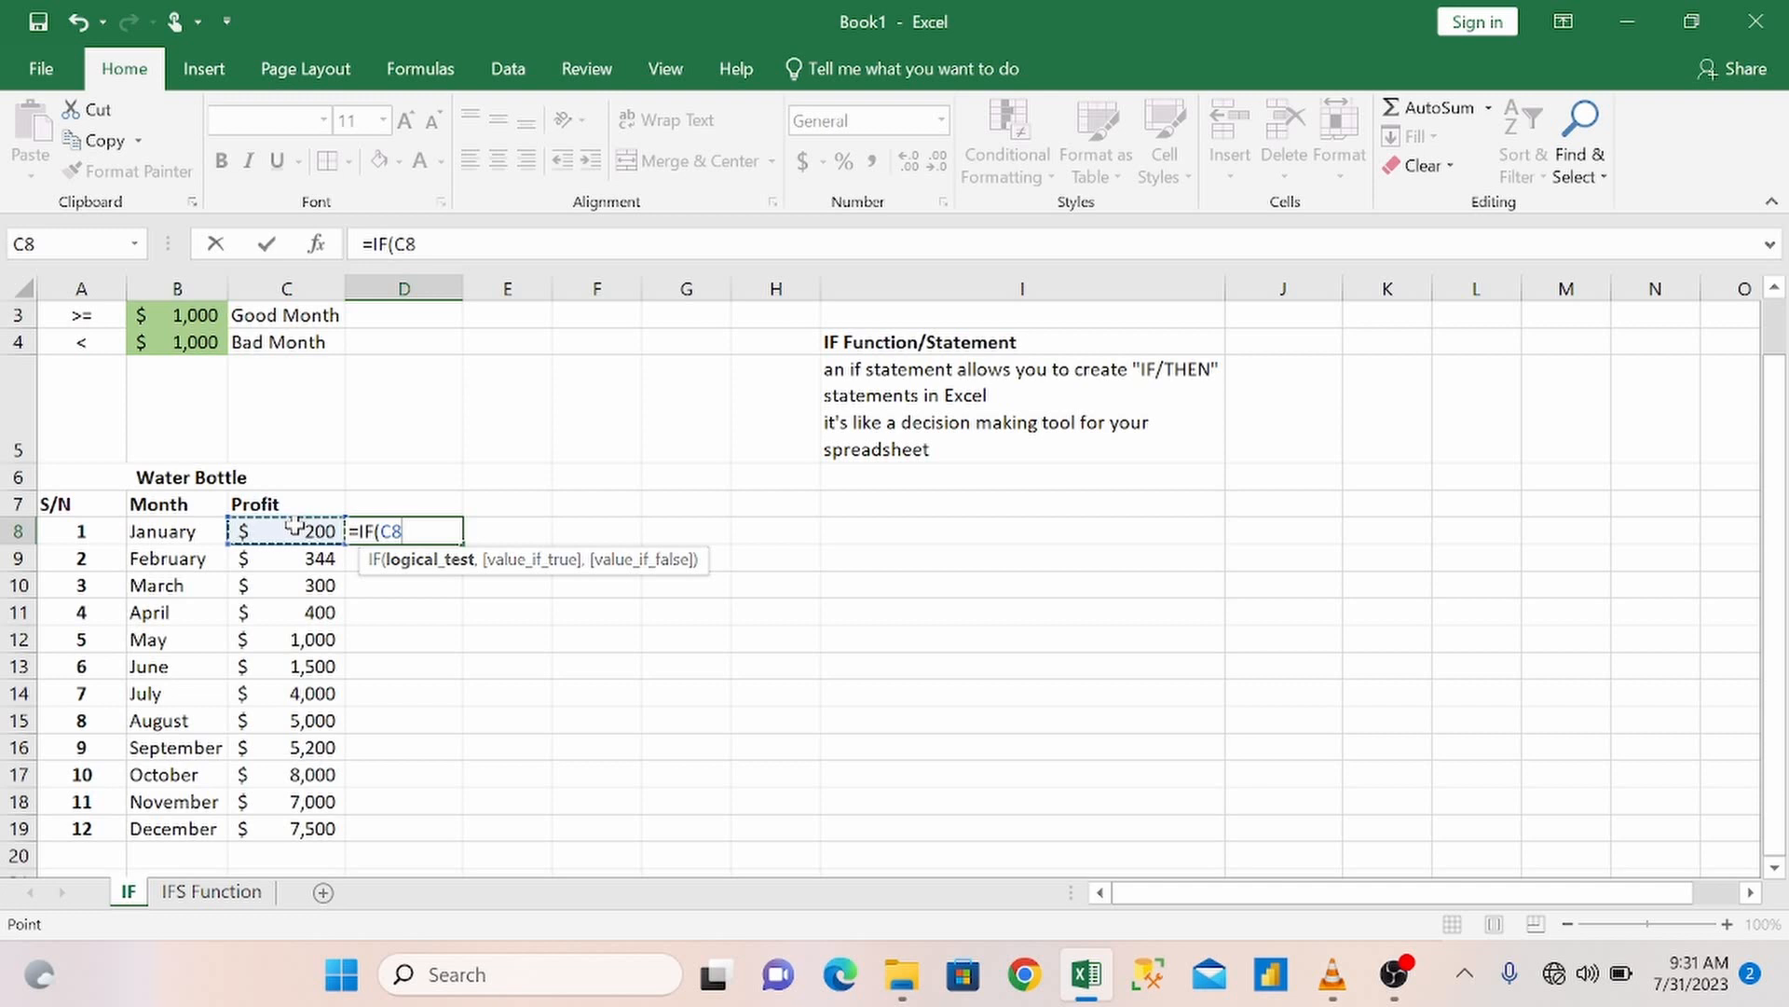
type(">=")
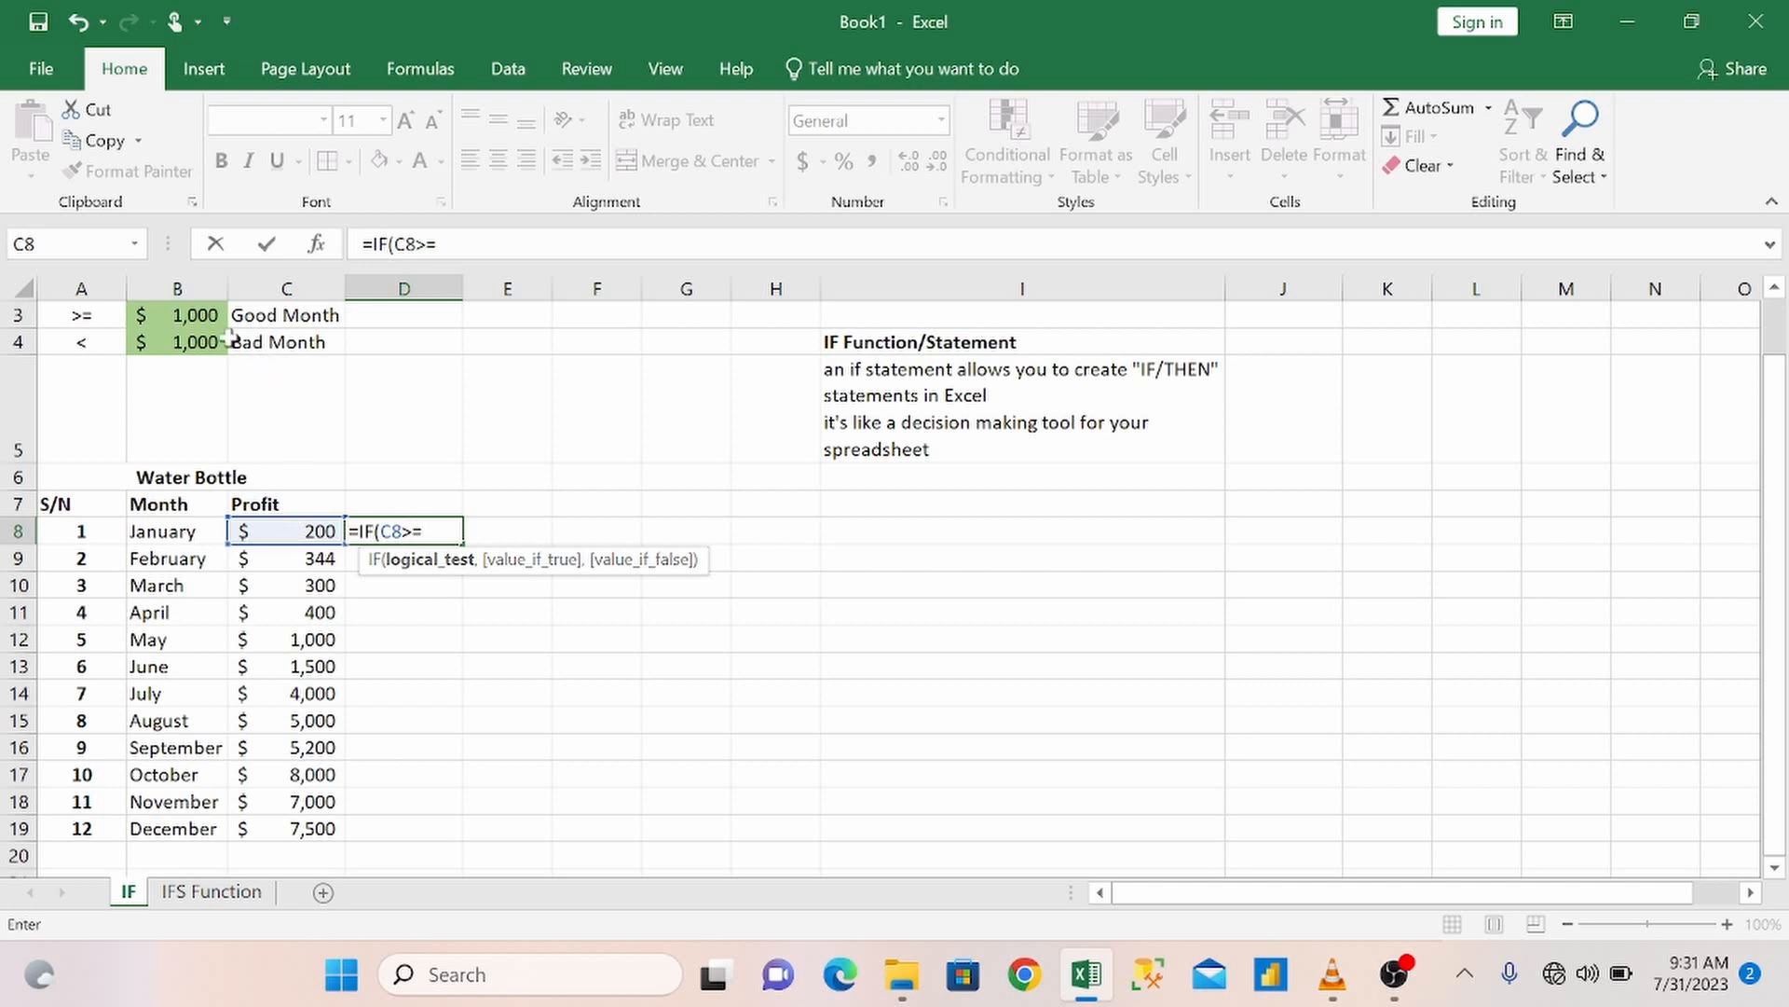
left_click(194, 310)
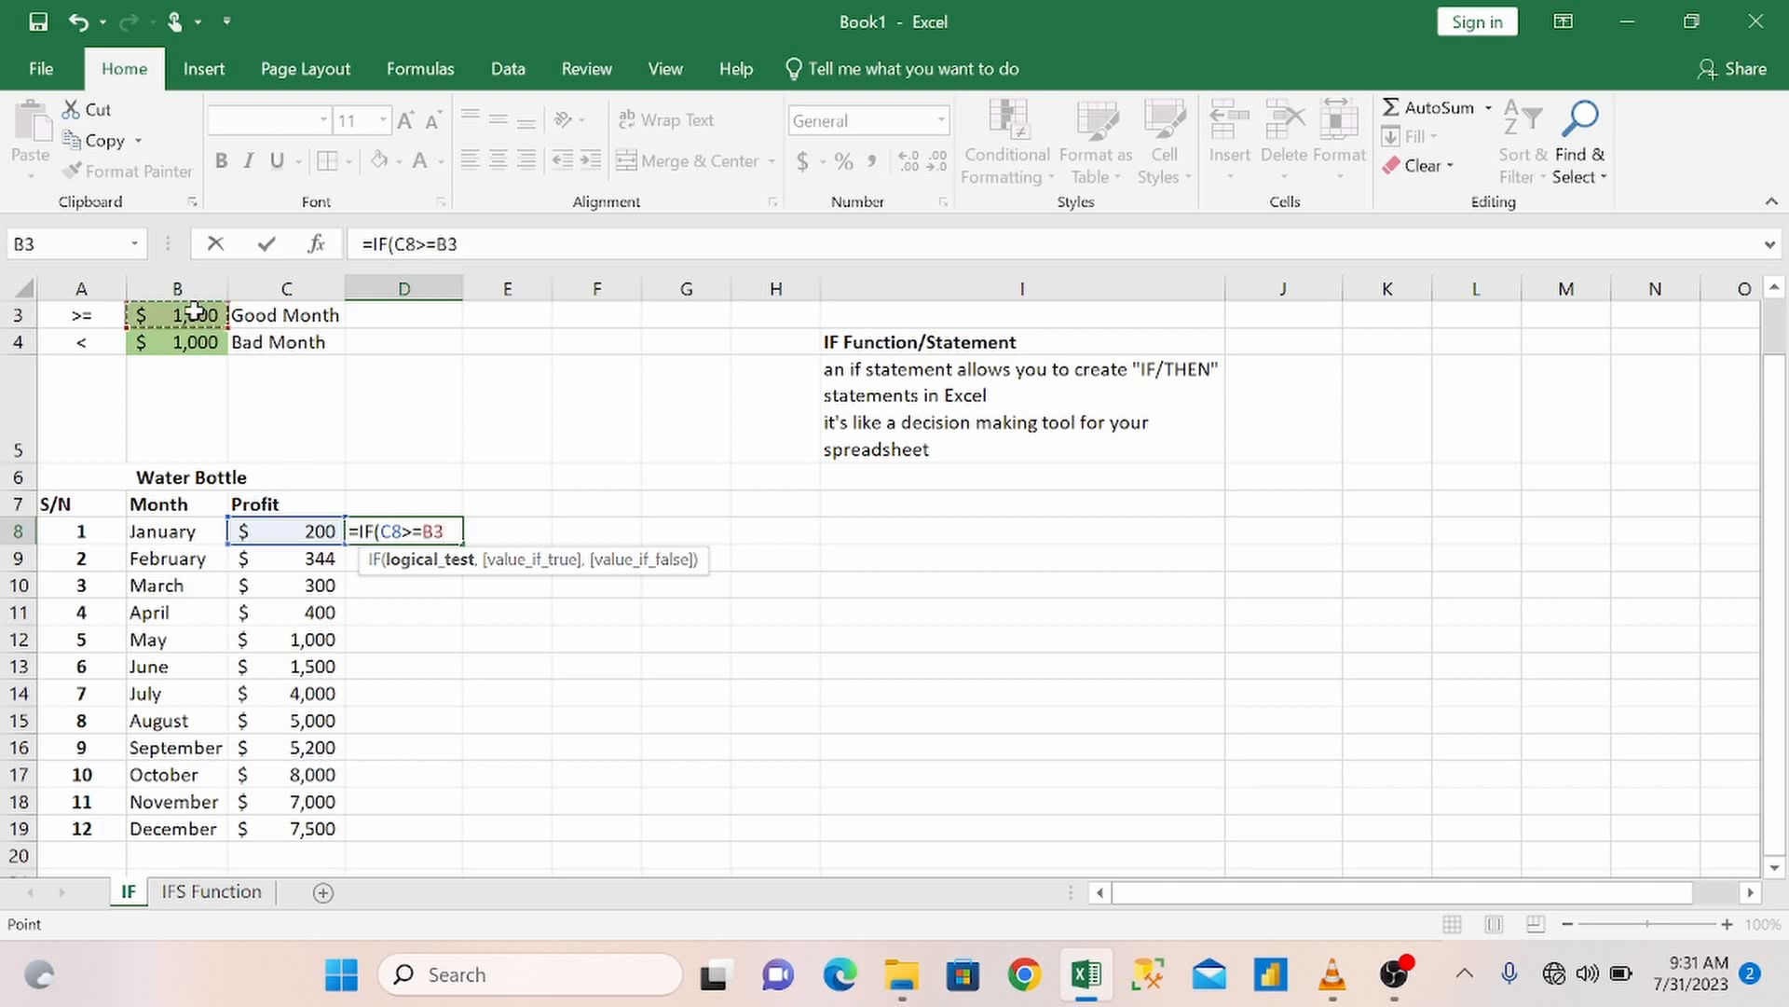
key("F4")
type(",")
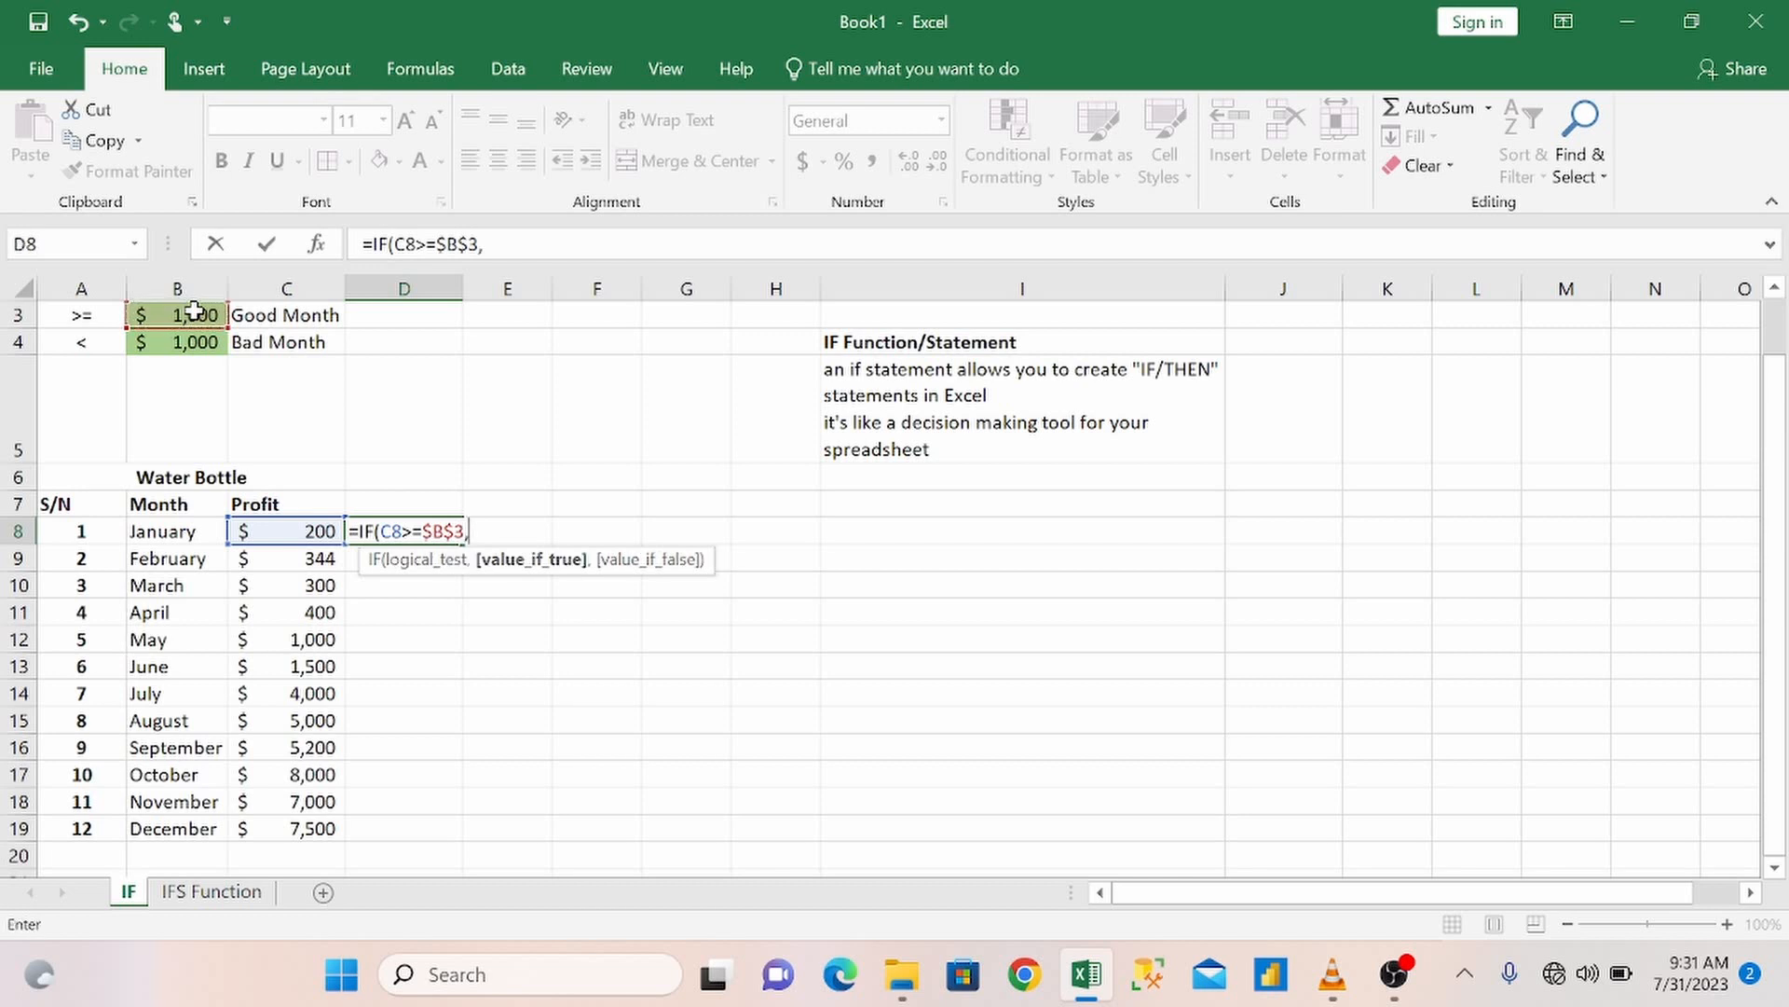
Complete the D8 formula with $C$3 as the value if true and $C$4 as the value if false.
left_click(258, 315)
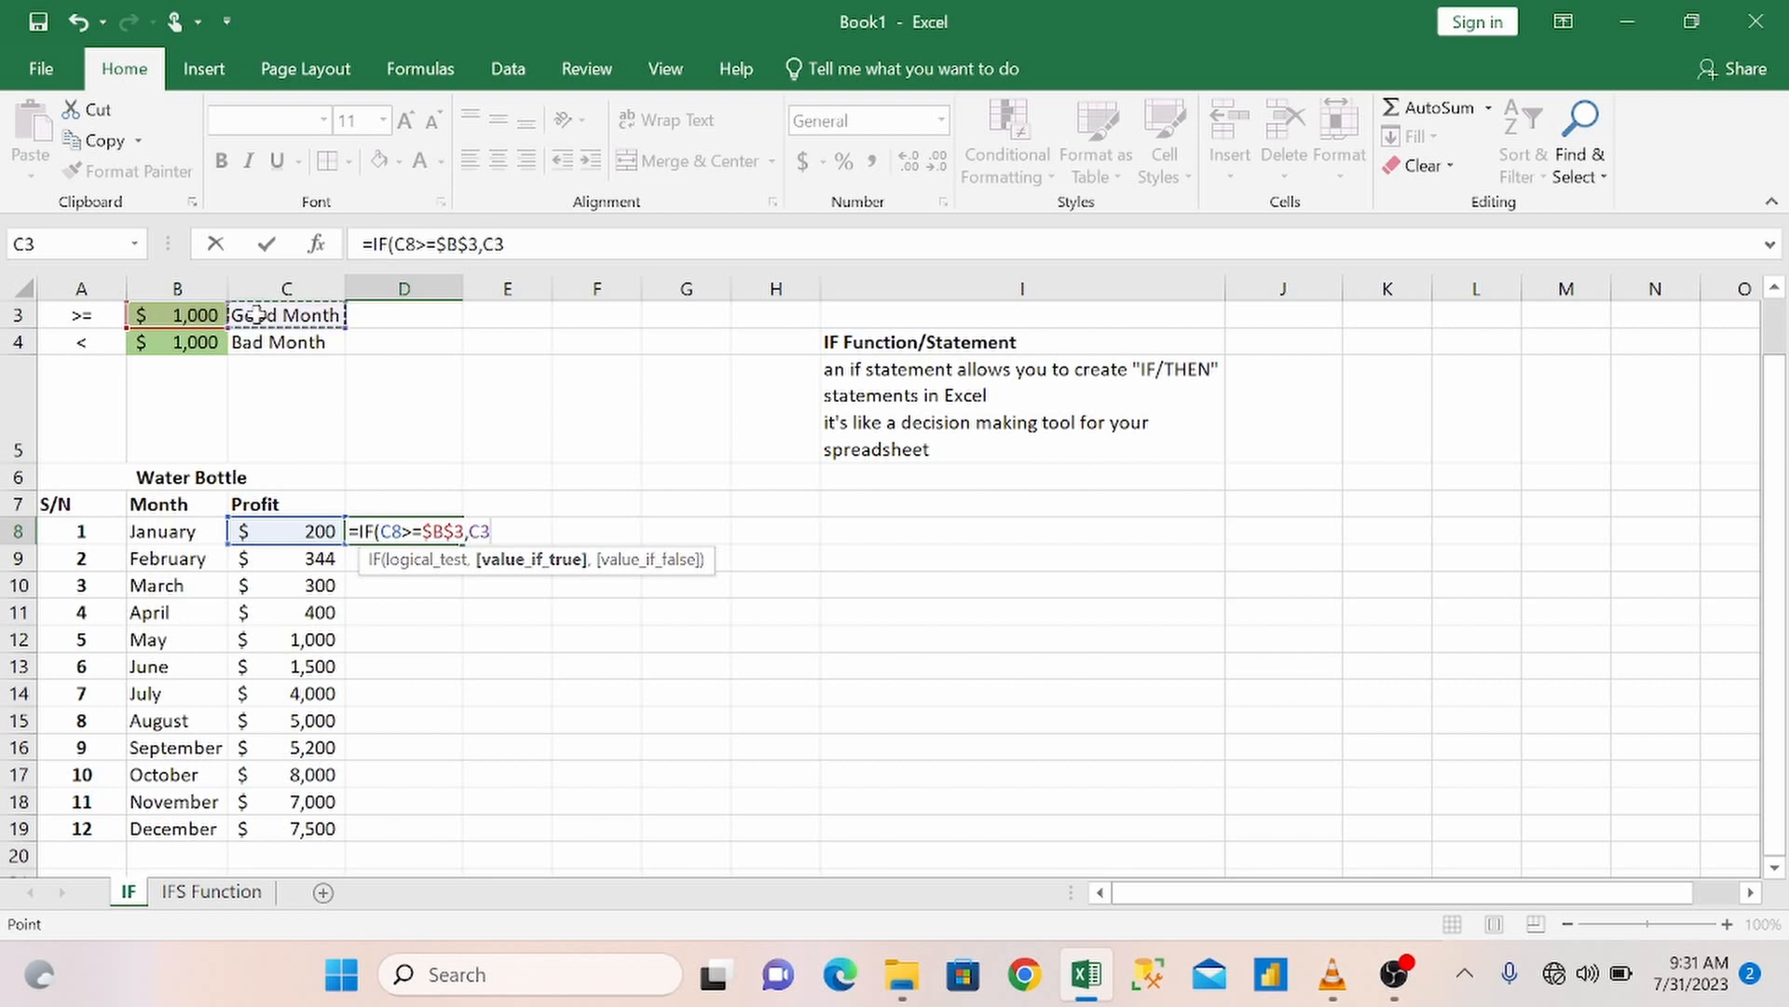
key("F4")
type(",")
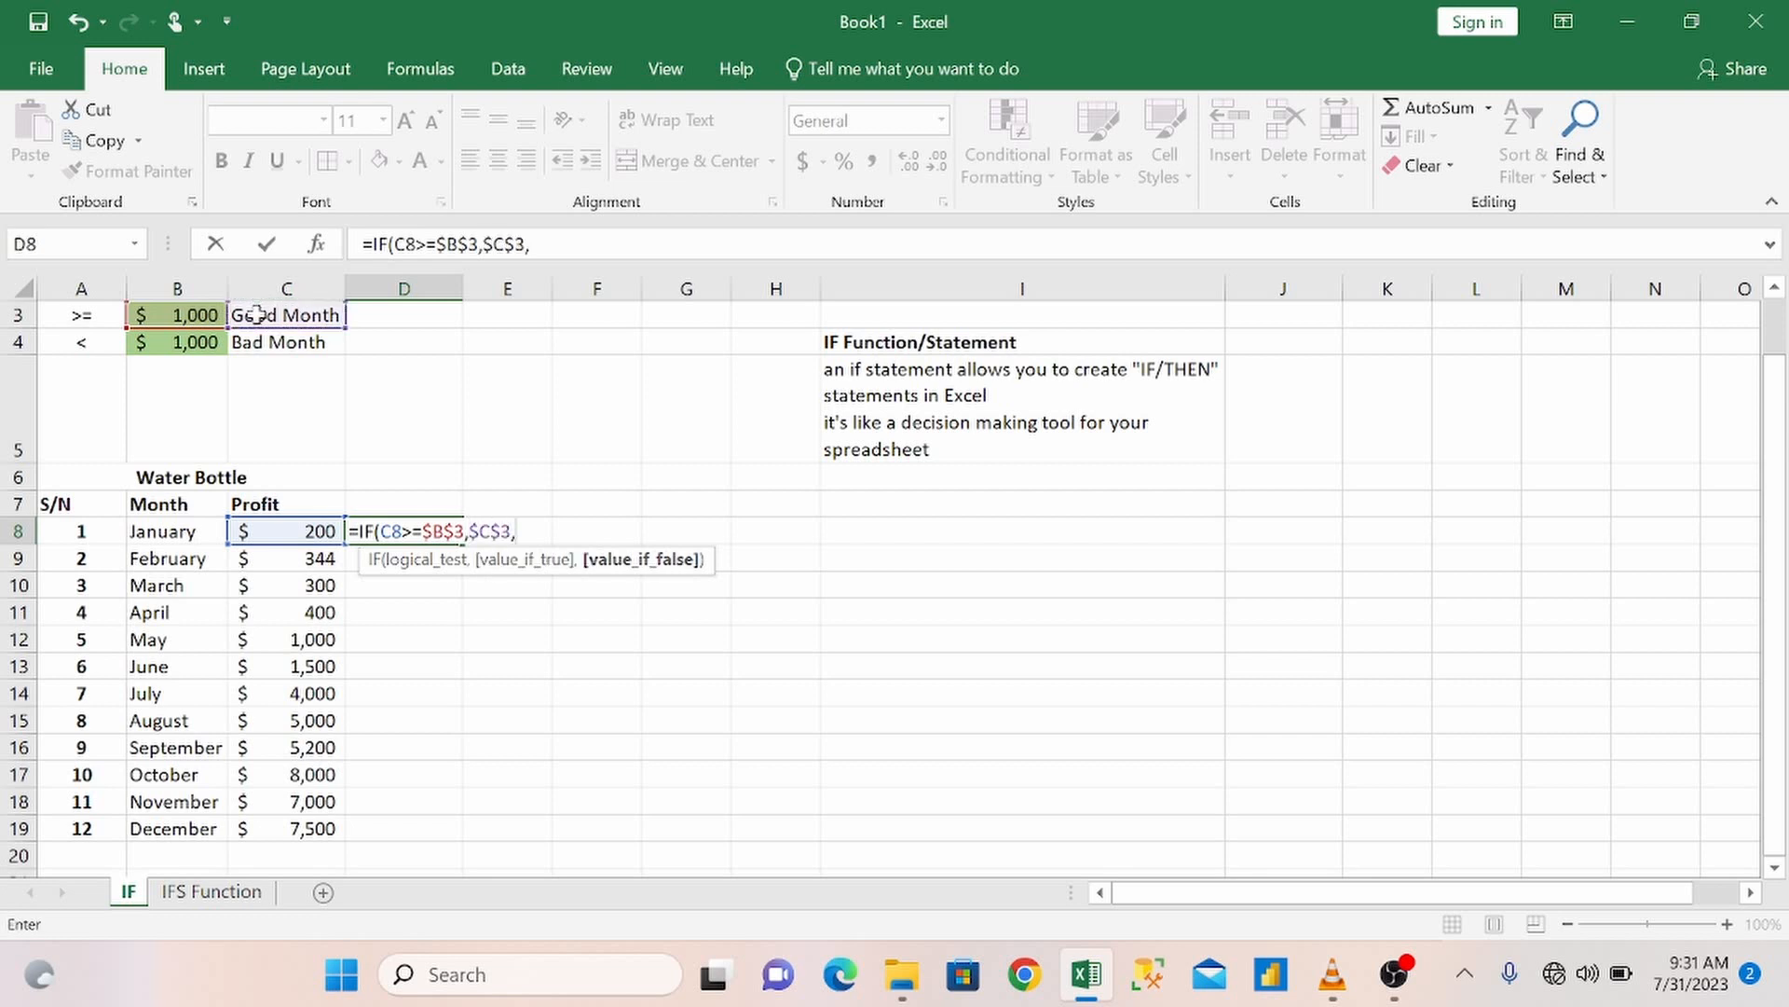
left_click(278, 346)
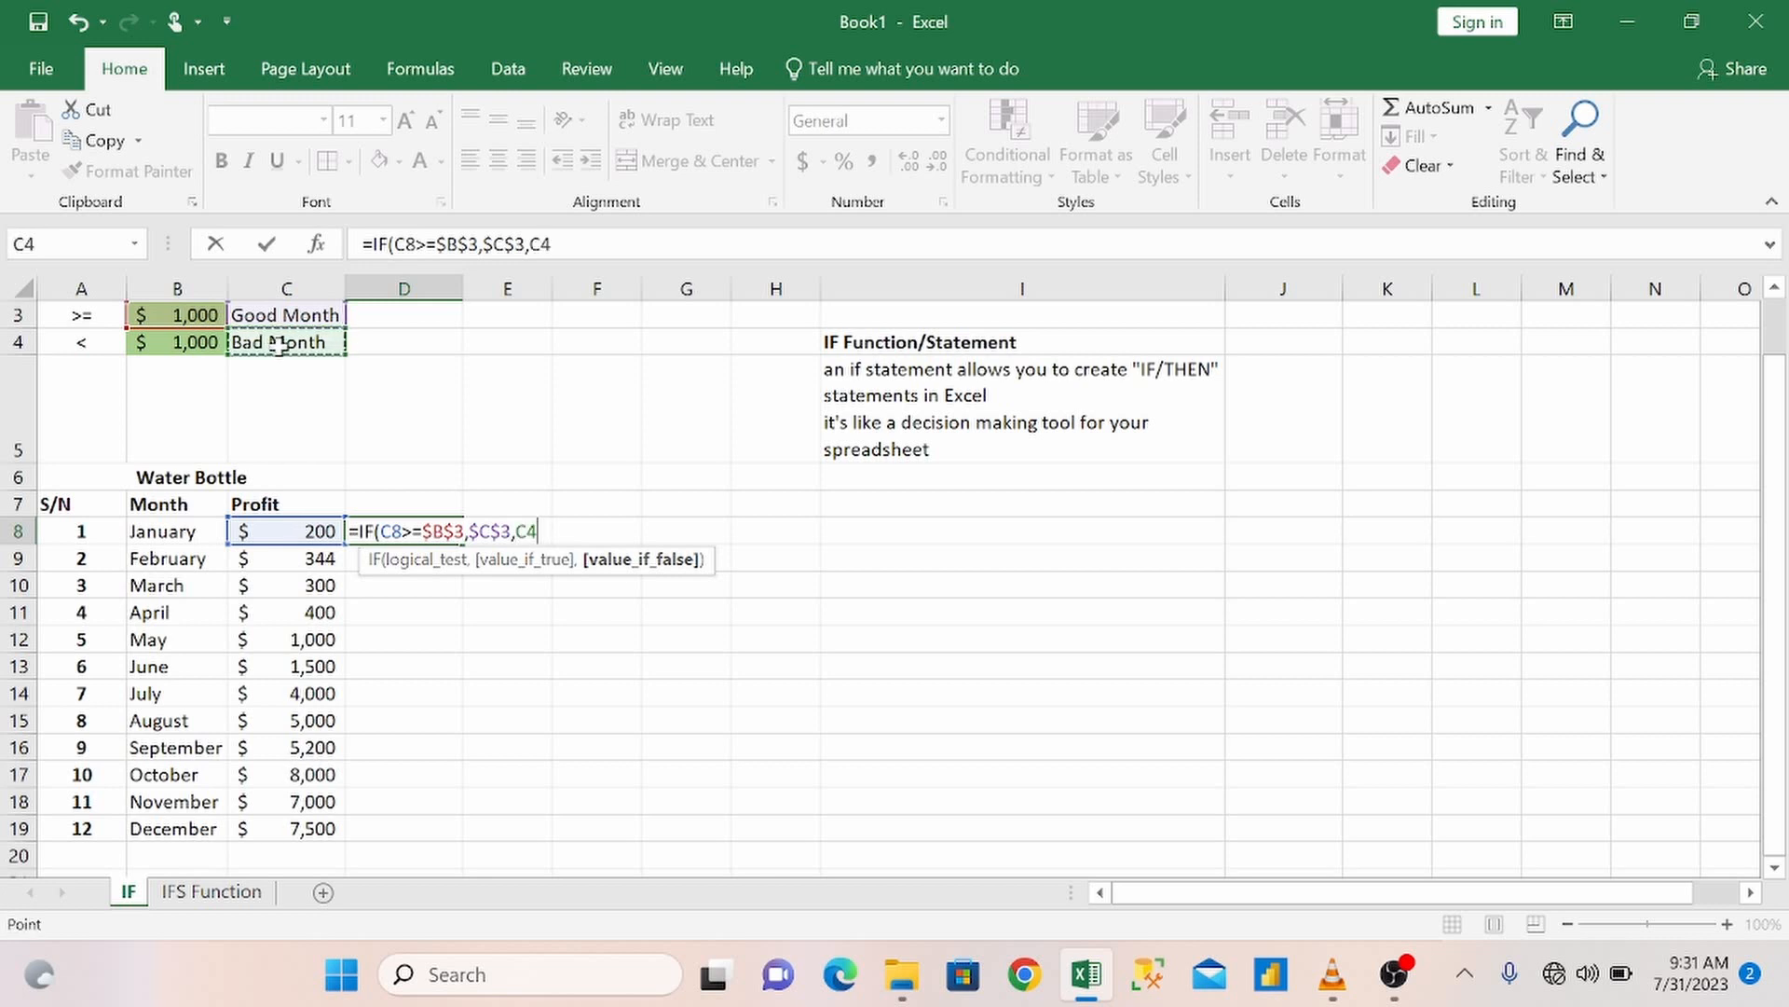
key("F4")
type(")")
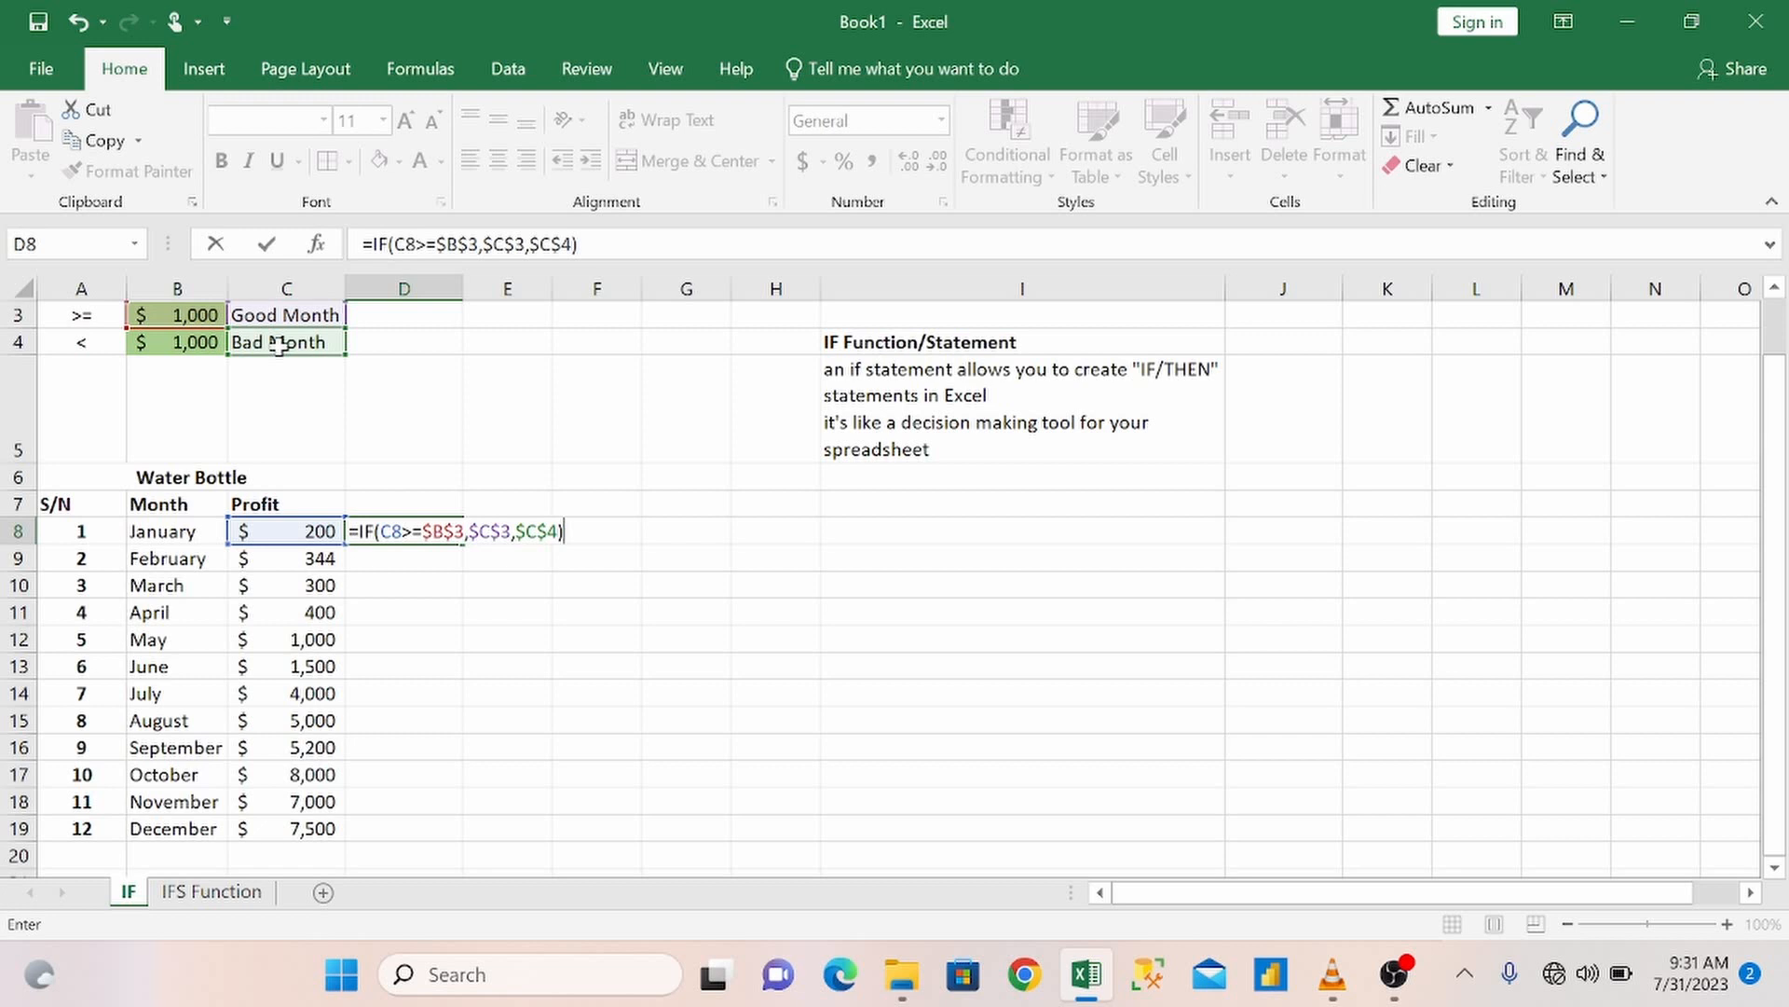
key("Return")
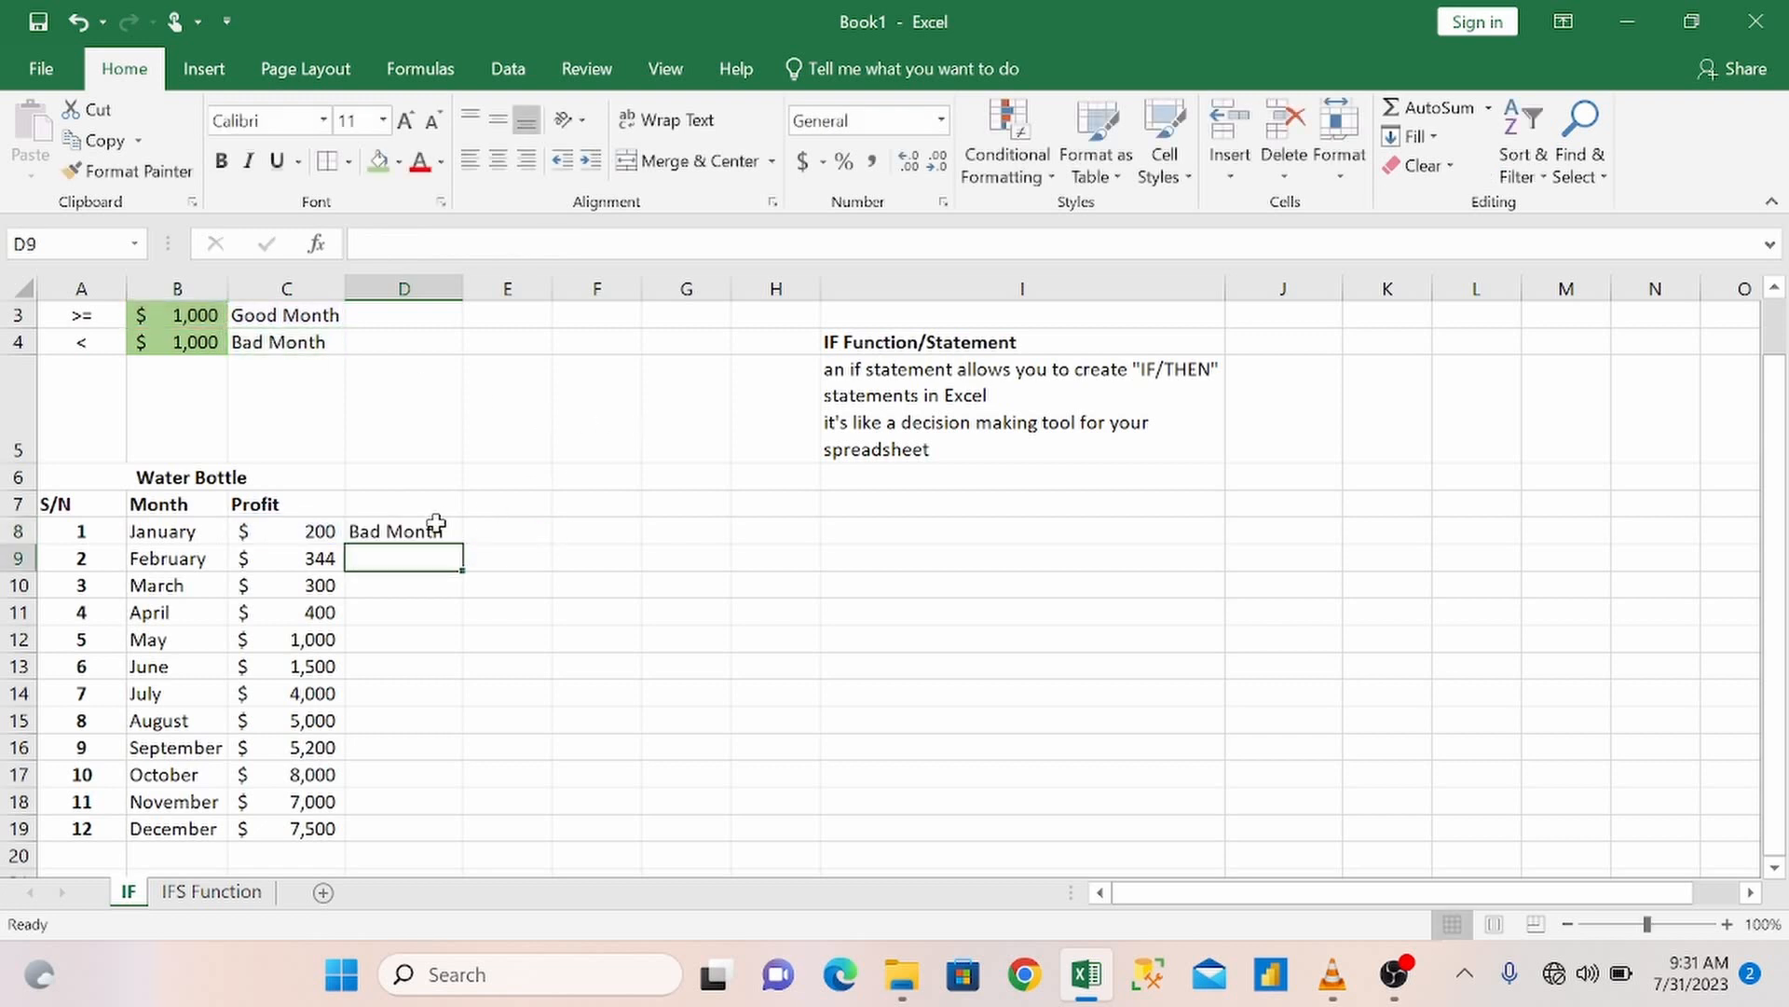
Fill the D8 formula down to D19 for all months and widen column D.
left_click(444, 526)
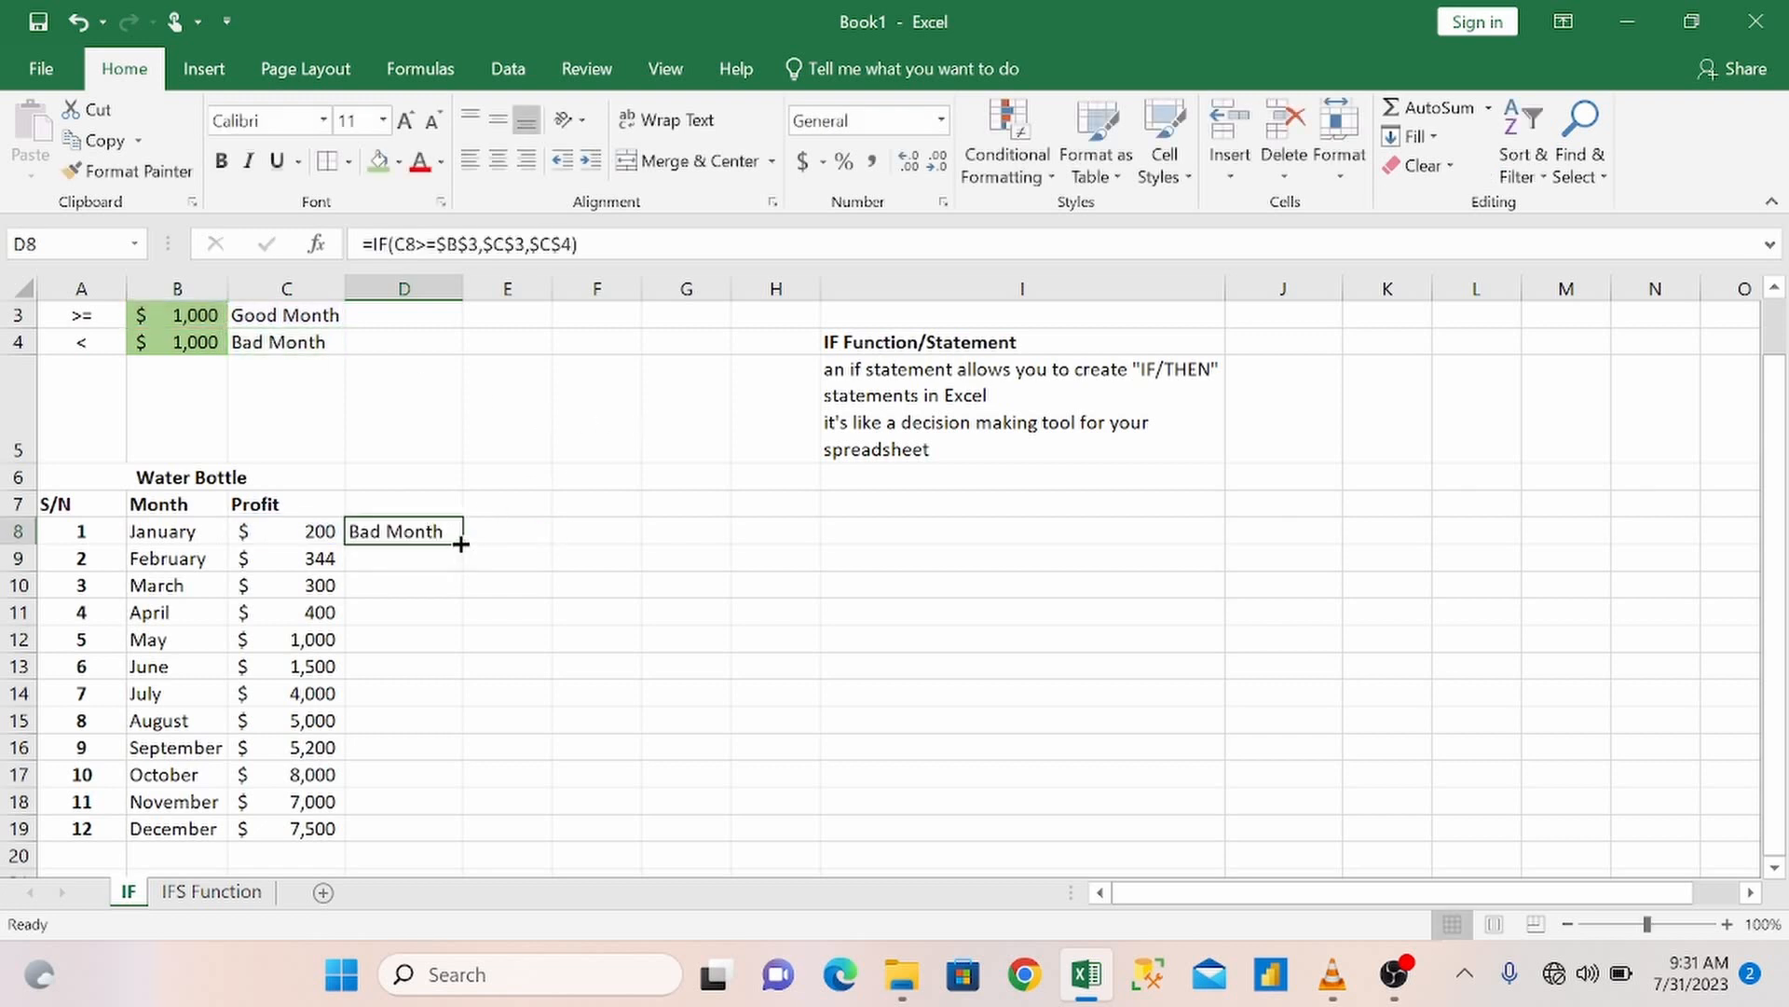
left_click_drag(462, 537, 444, 843)
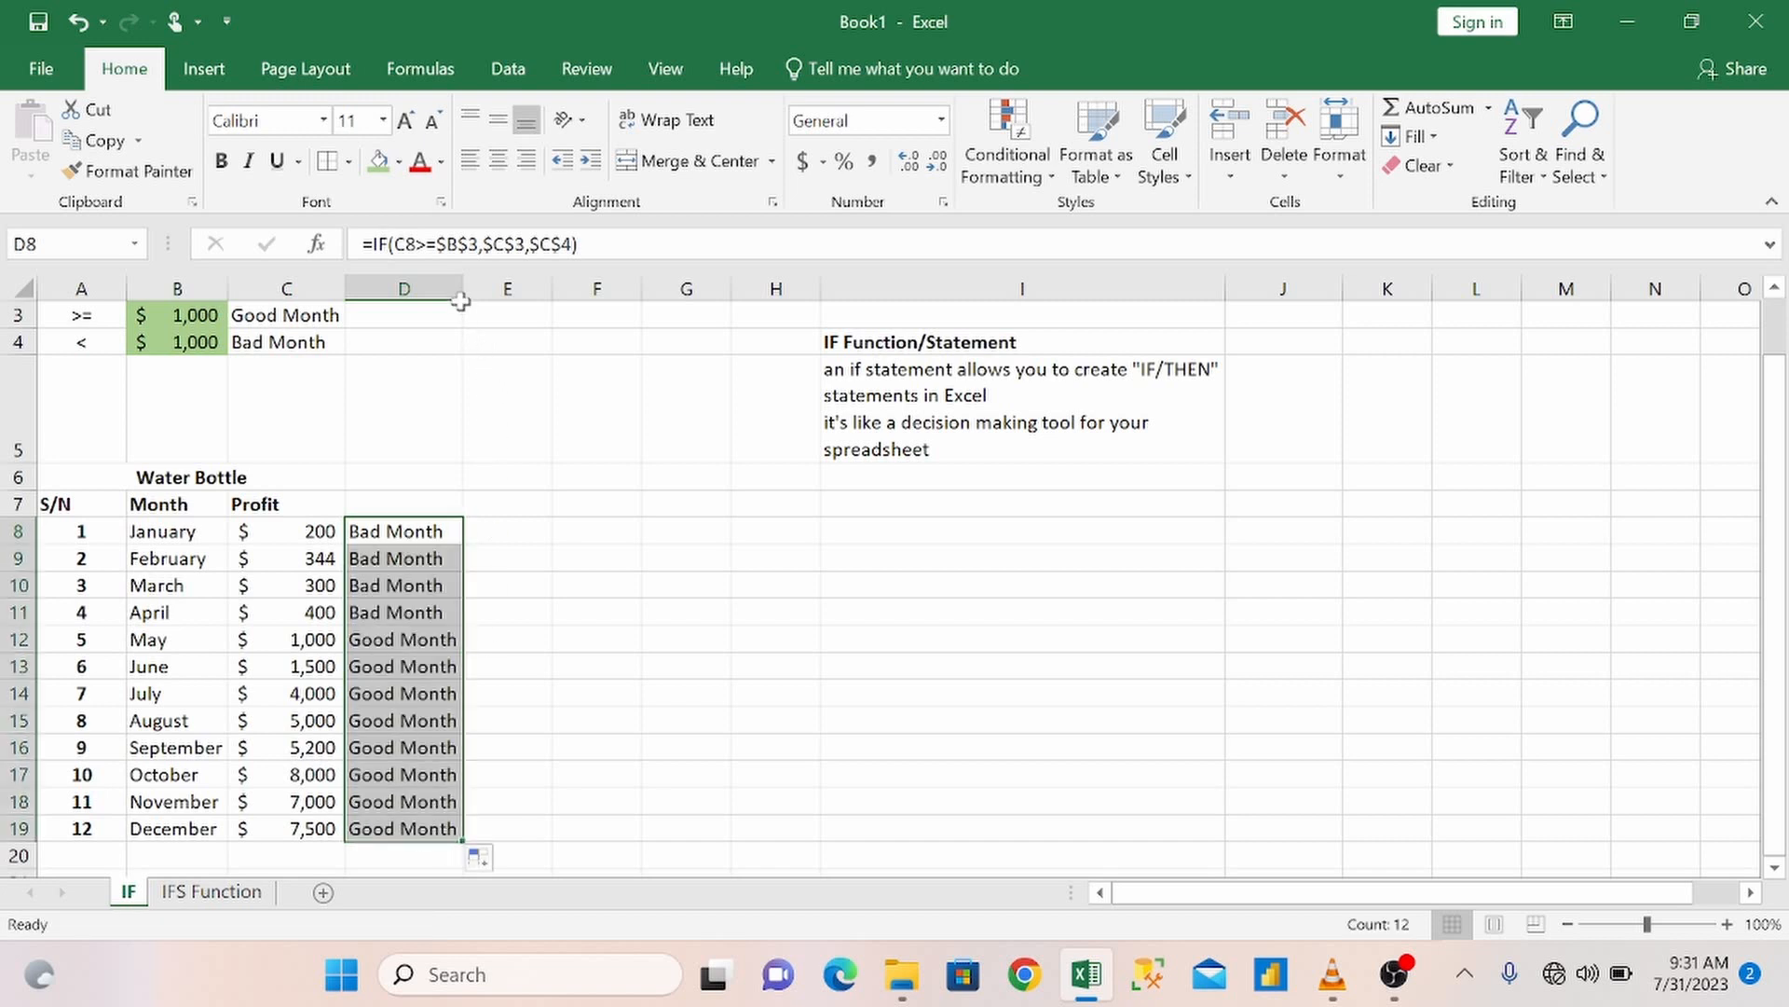
left_click_drag(463, 288, 576, 288)
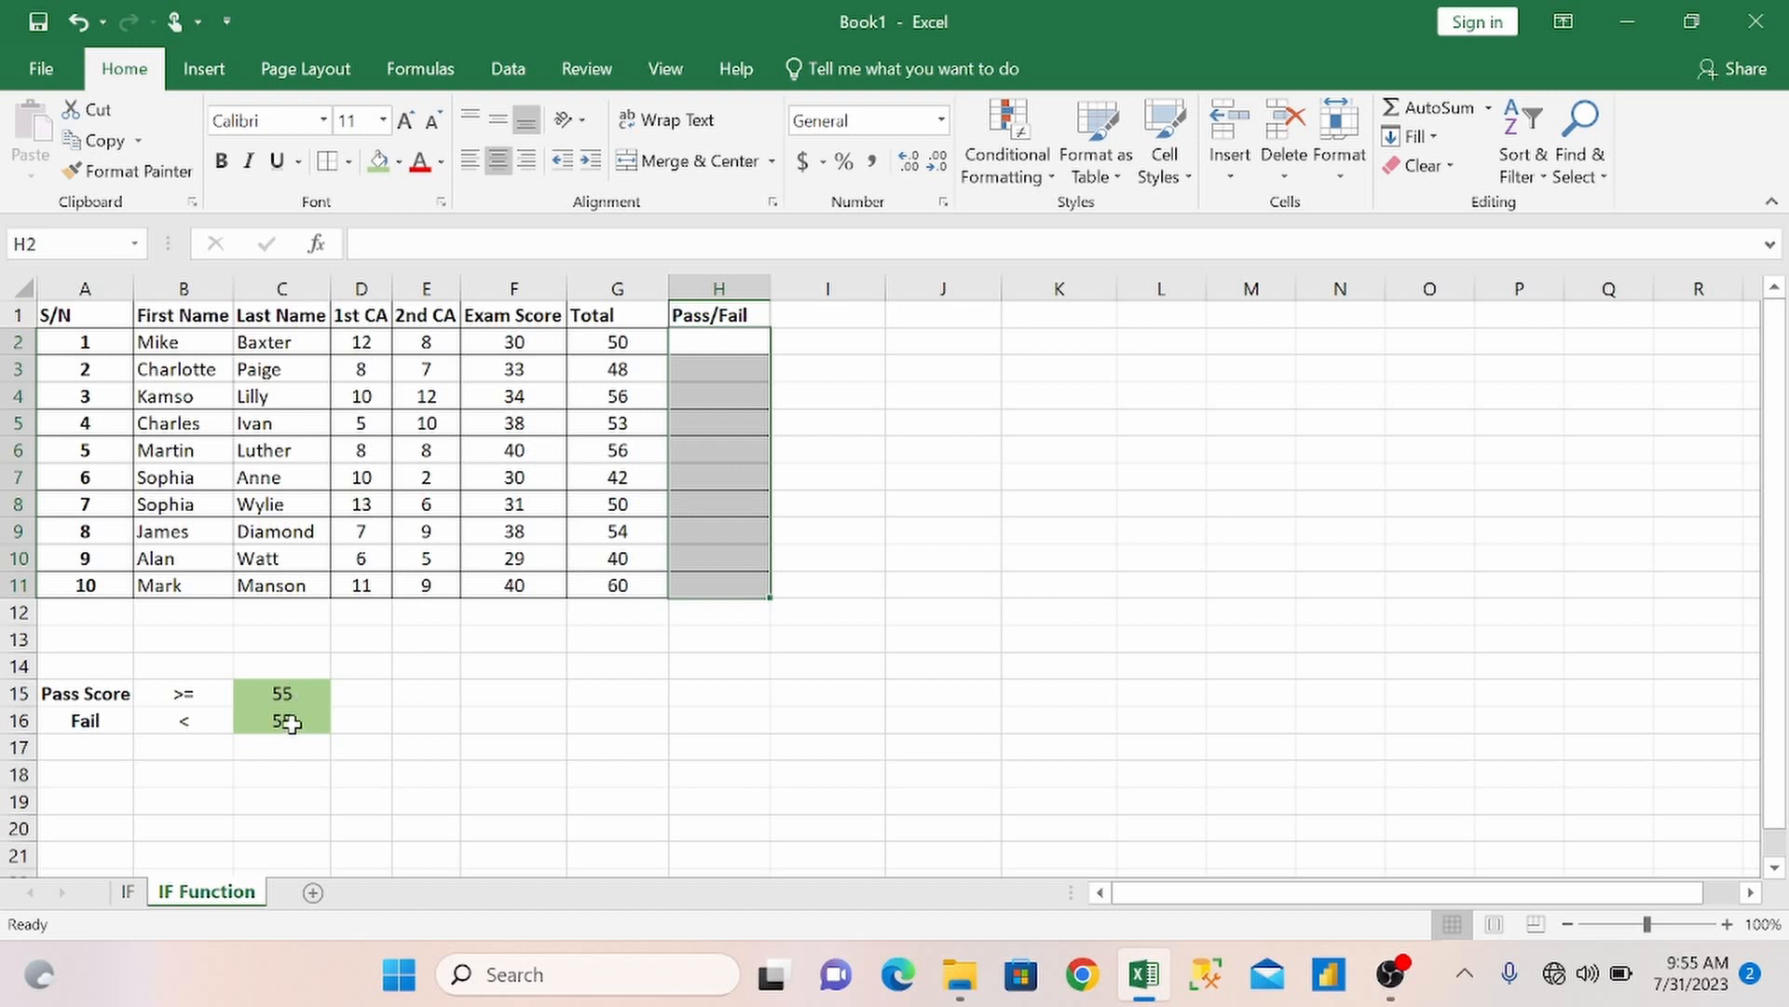
Start an IF formula in H2 of the Pass/Fail column that tests whether the total G2 is >=55.
double_click(706, 341)
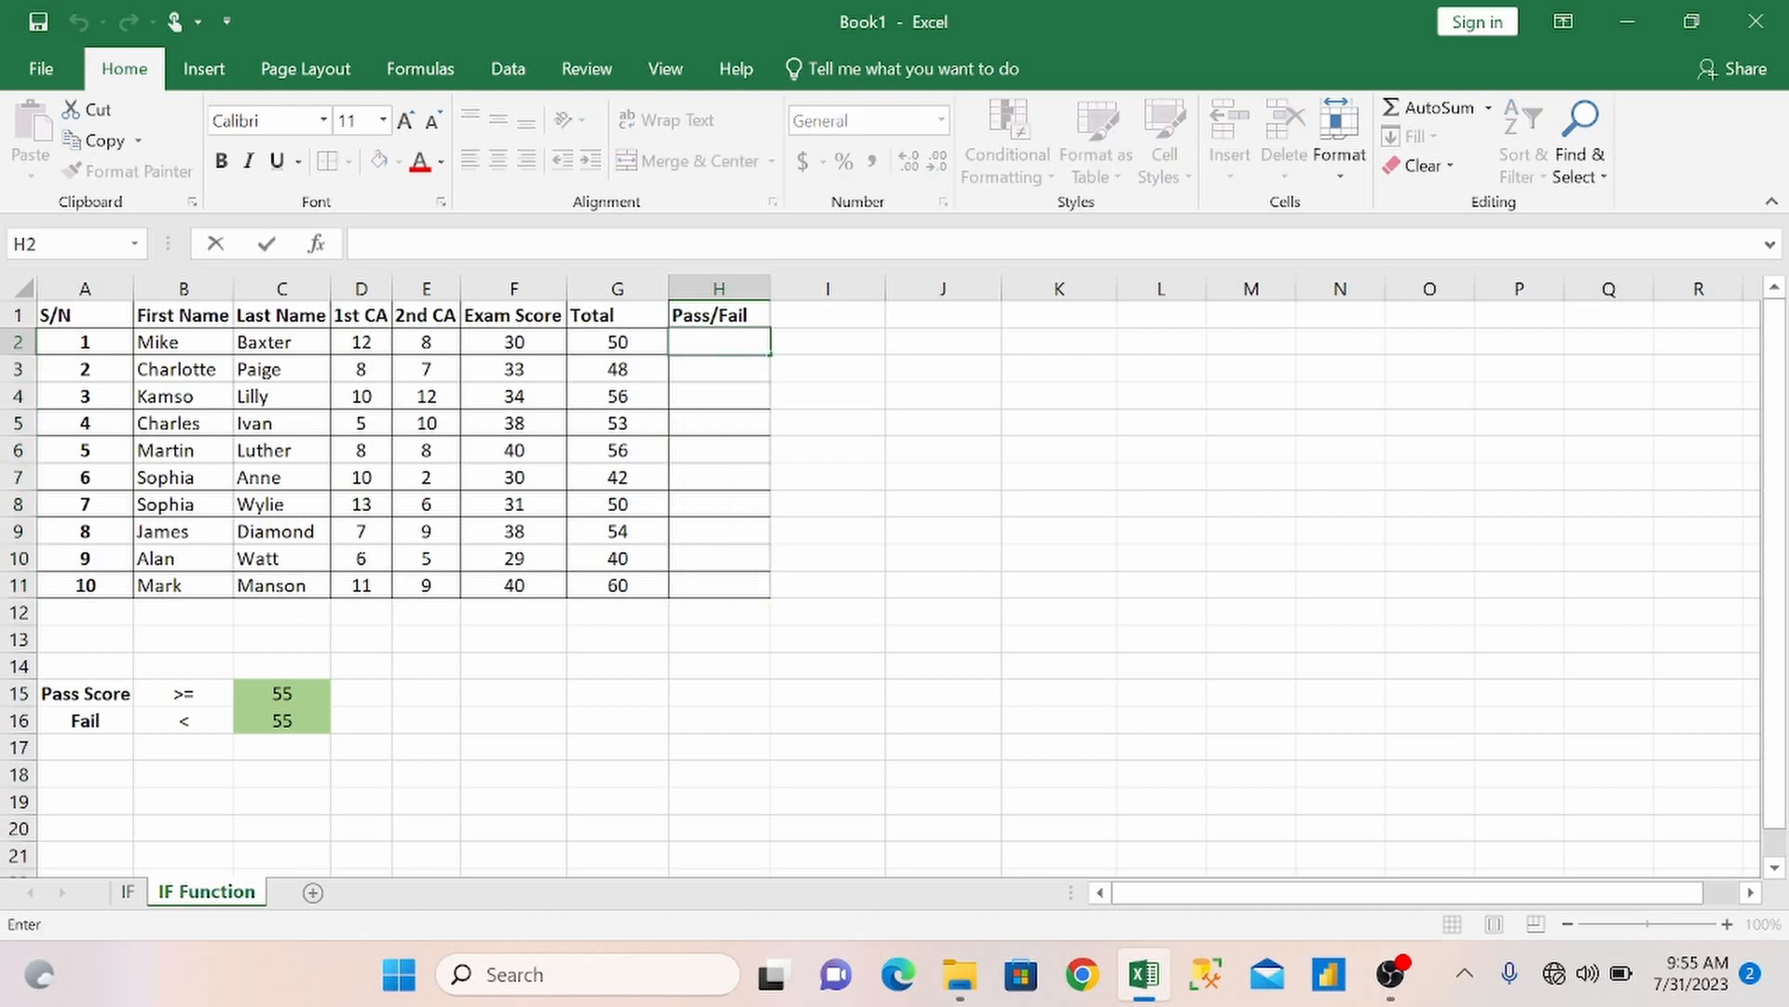
type("=if")
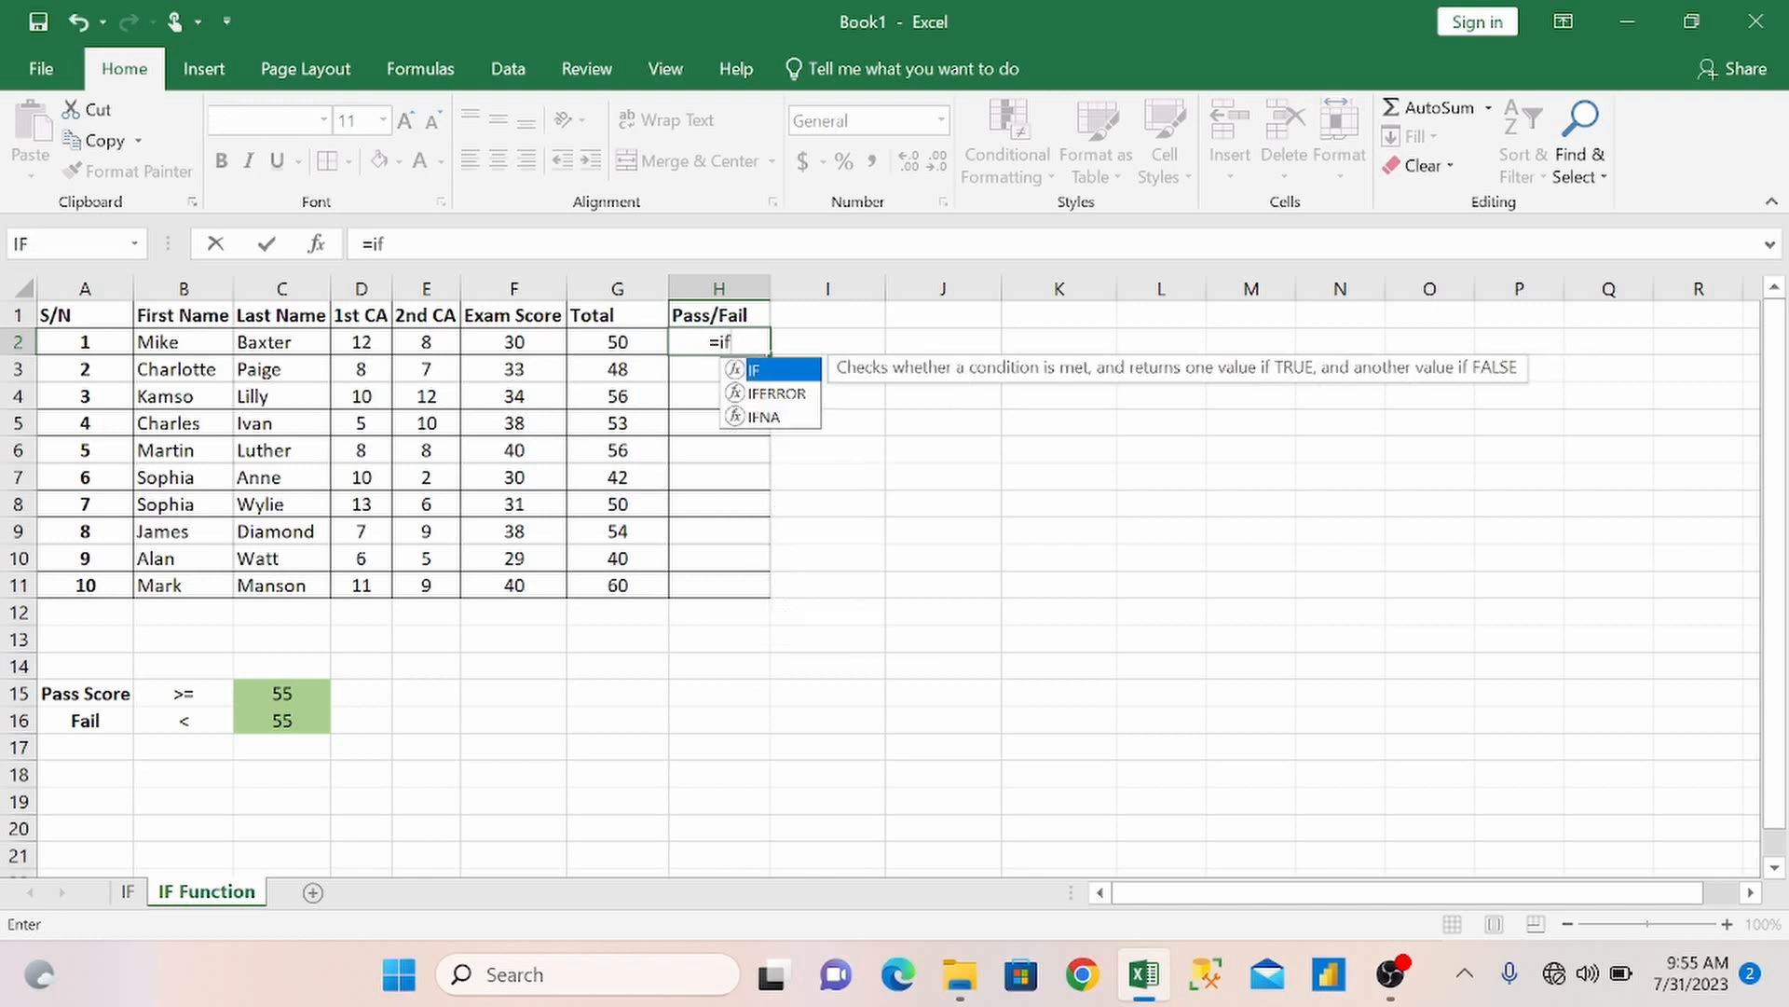
key("Tab")
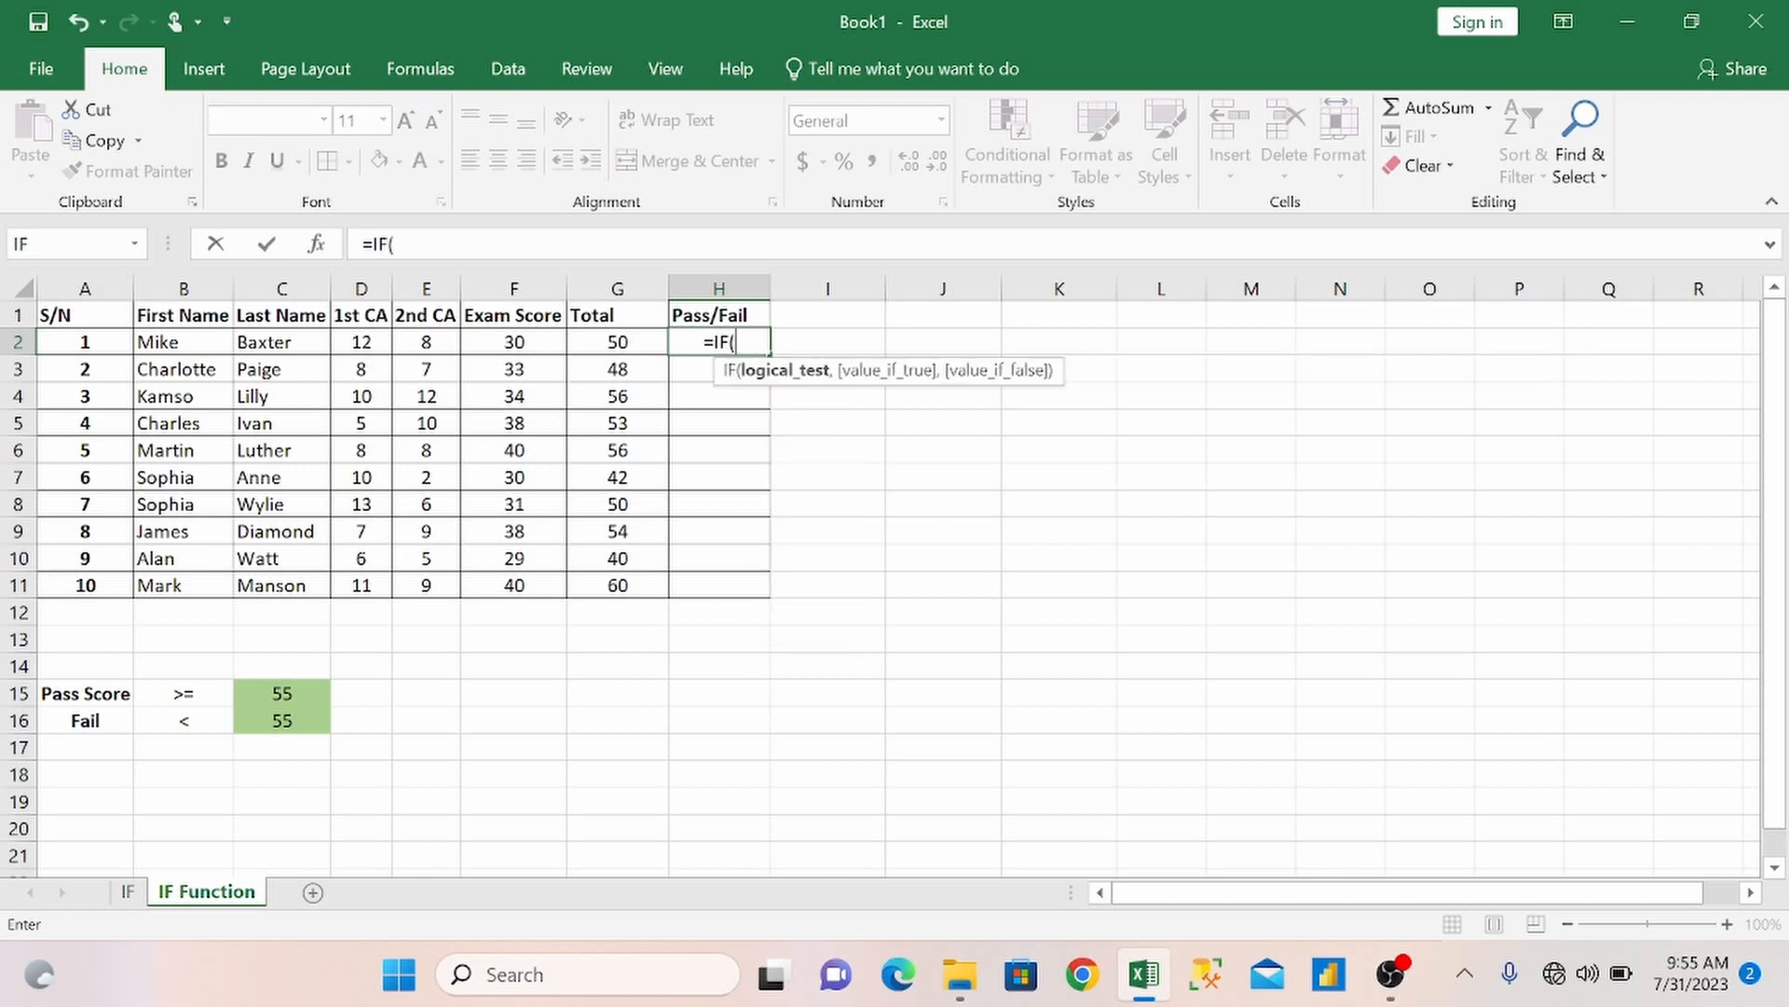
left_click(635, 344)
type(">=")
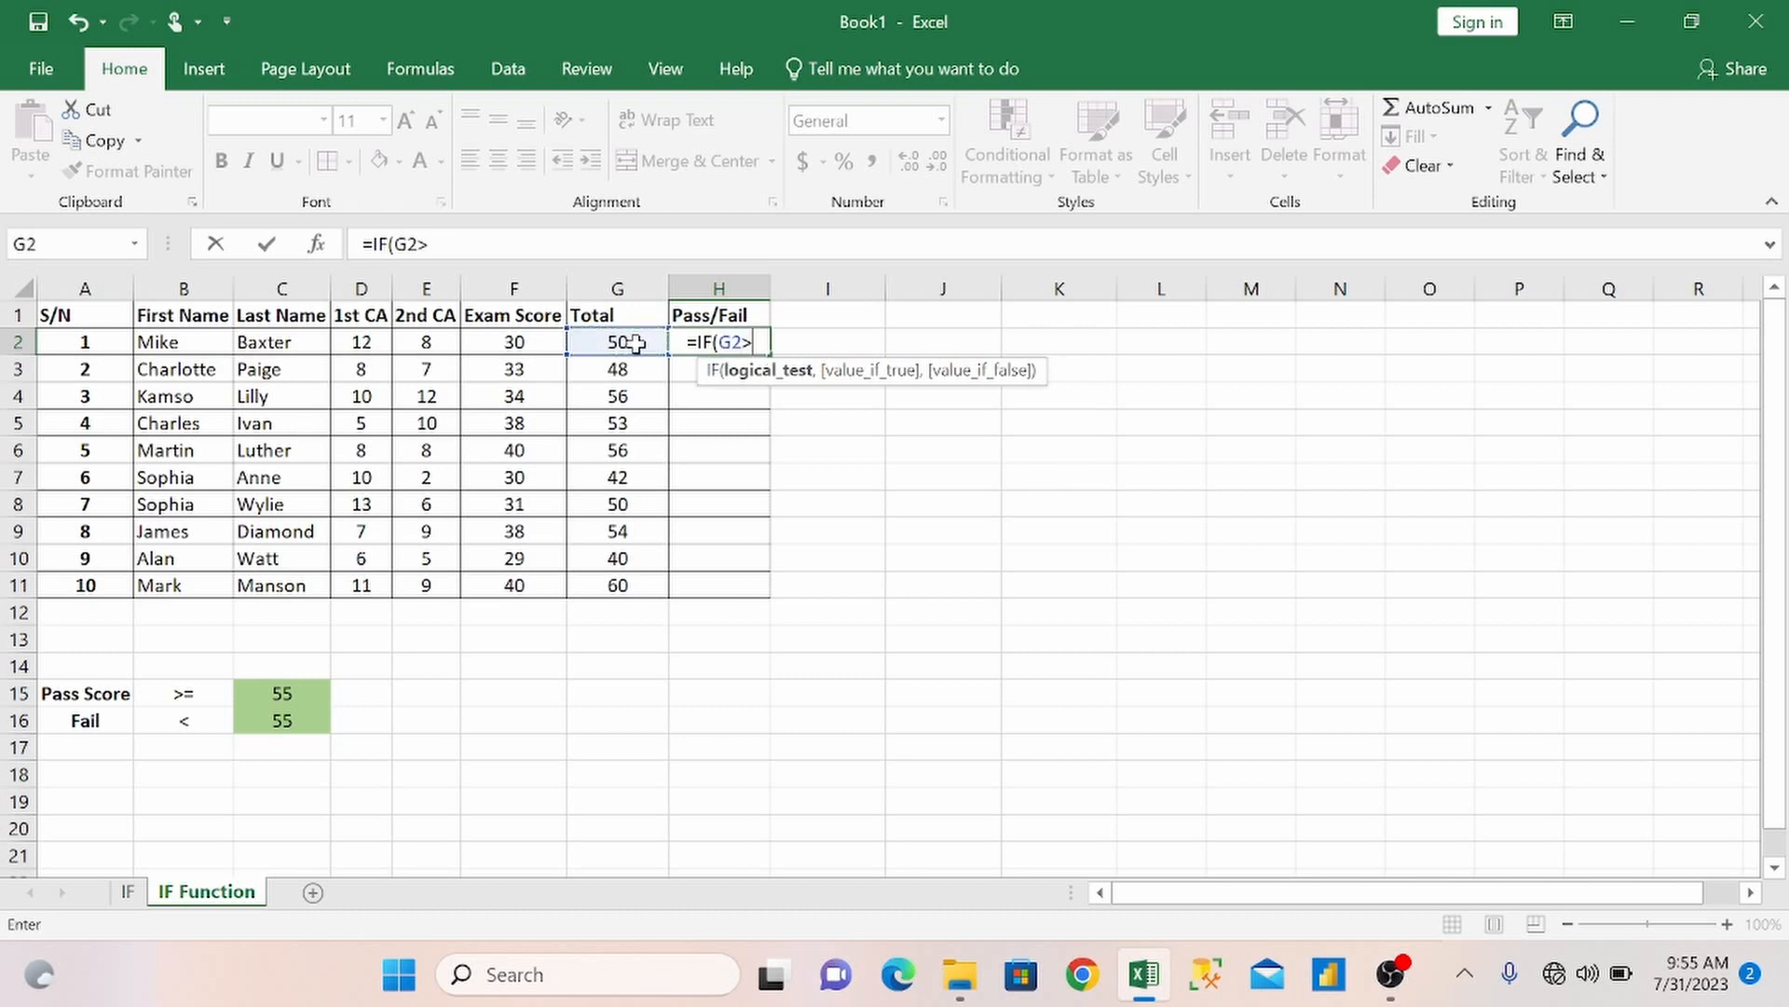
type("55")
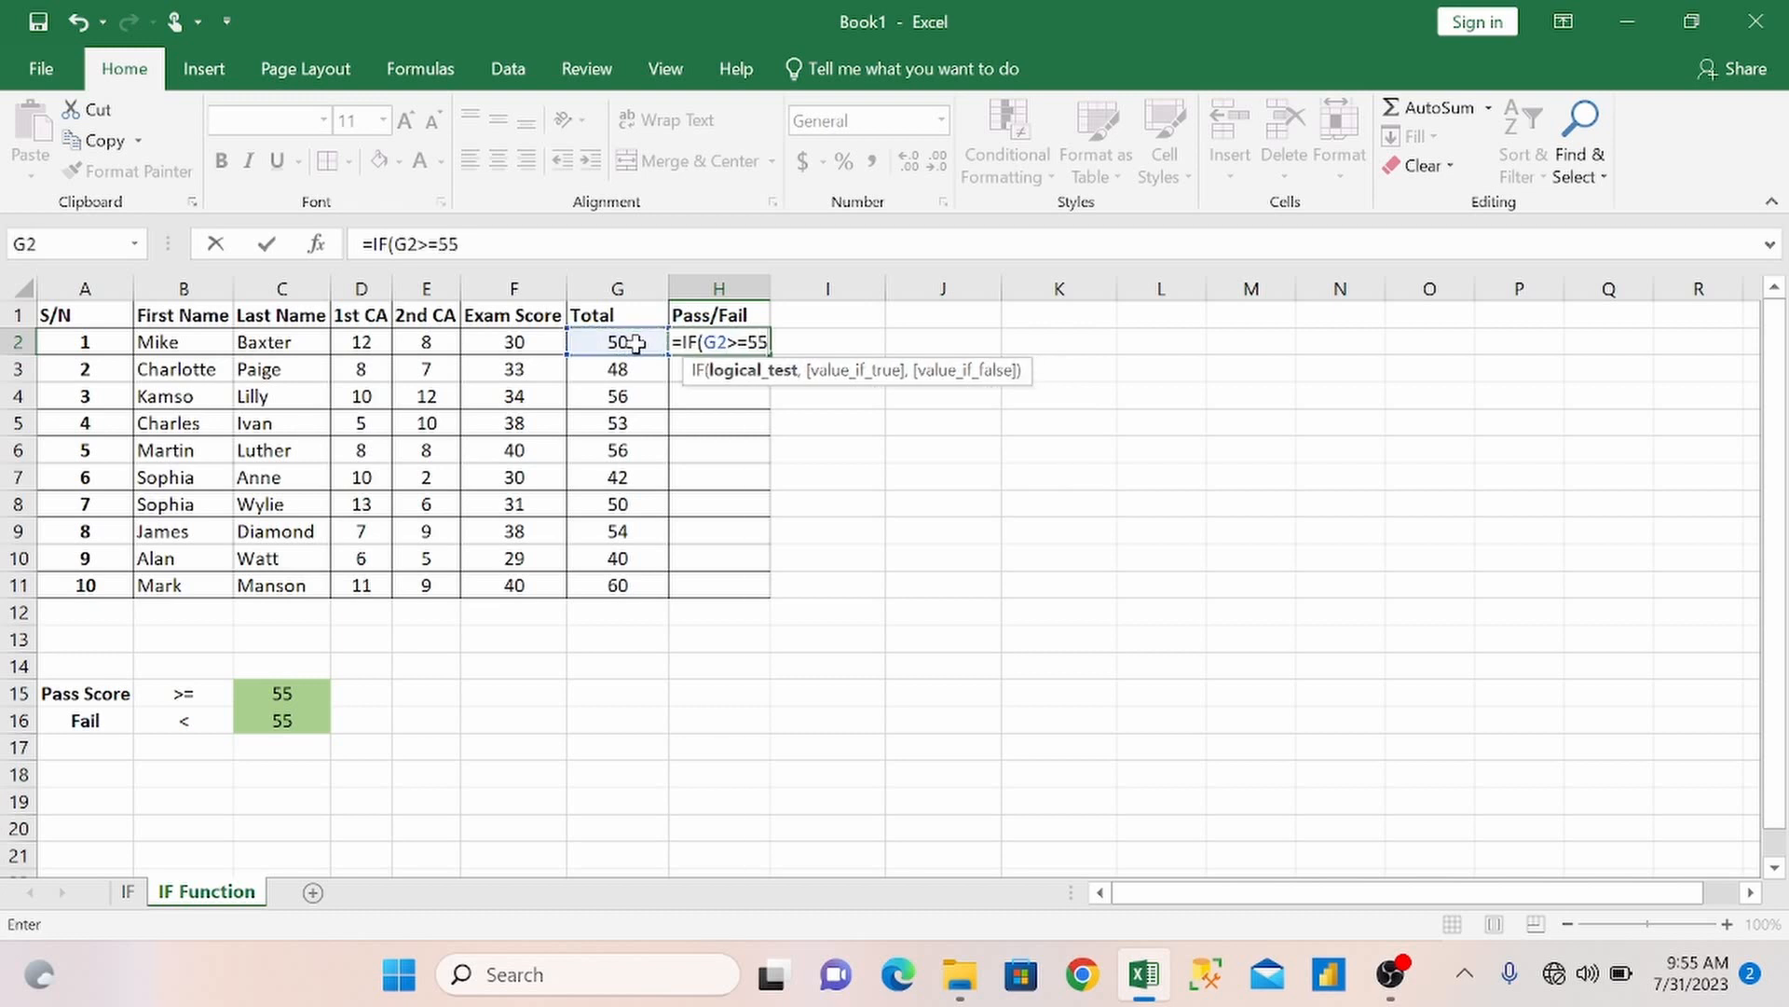
type(",")
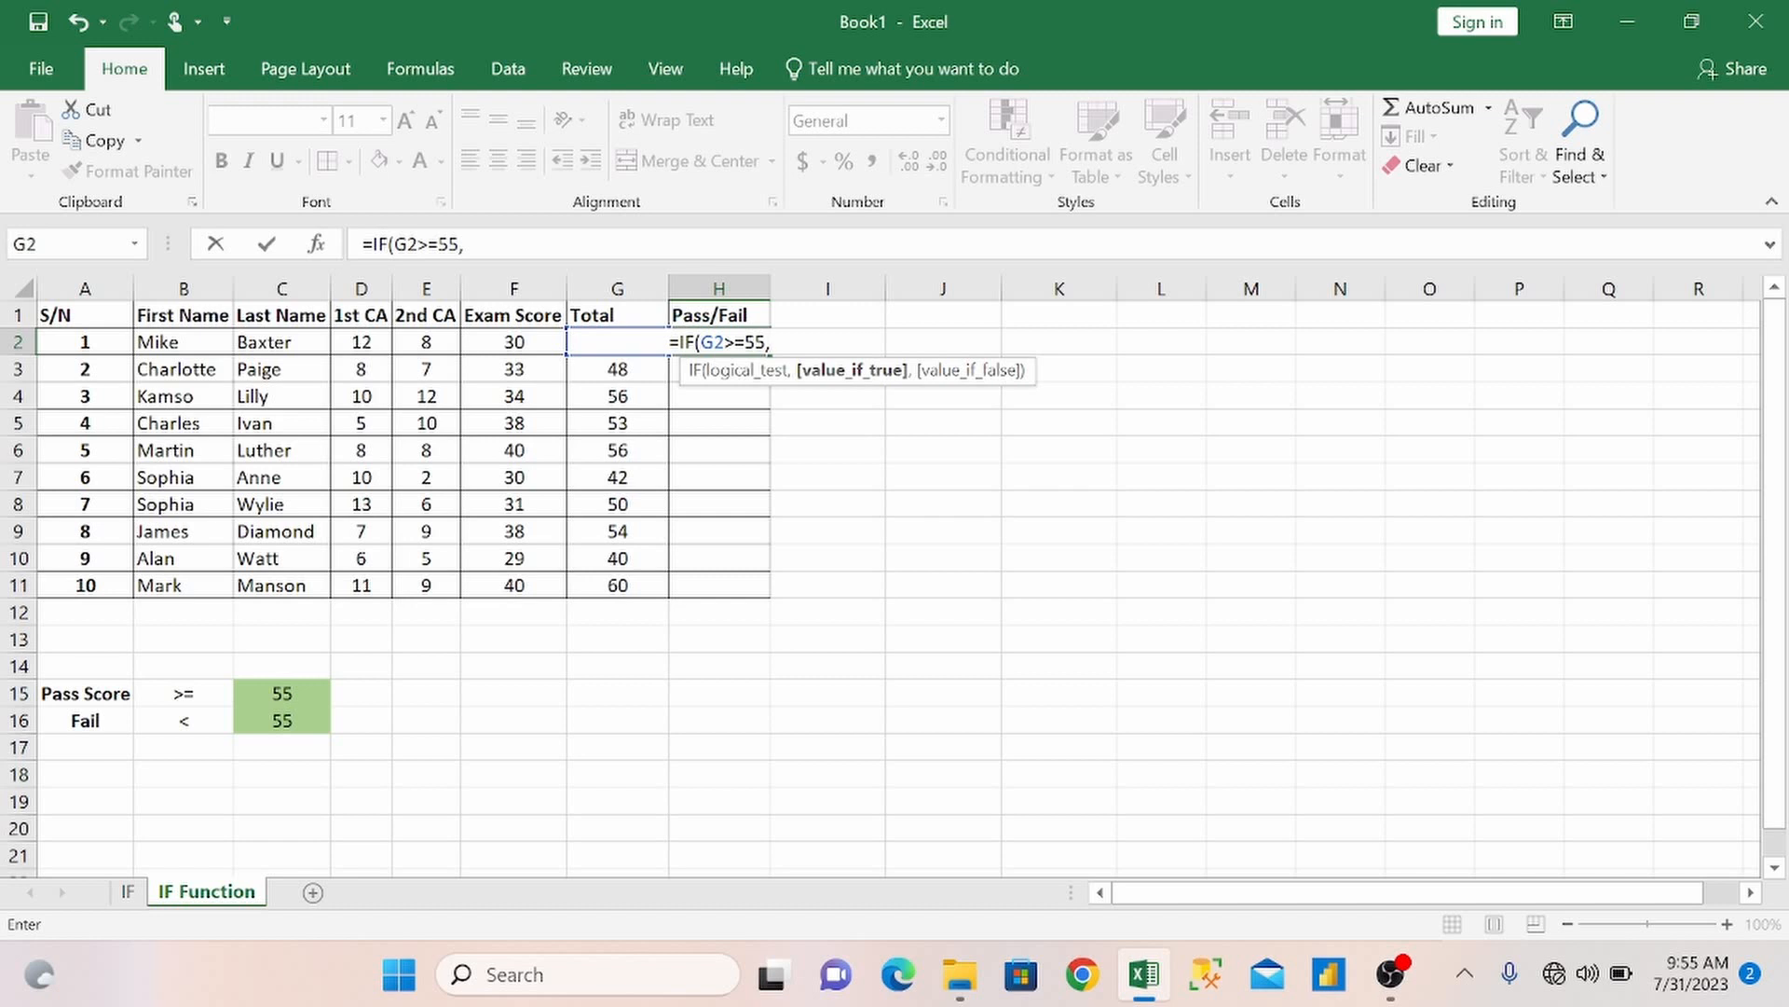
Complete the H2 formula so it returns "Pass" if true and "Fail" if false.
type("\"")
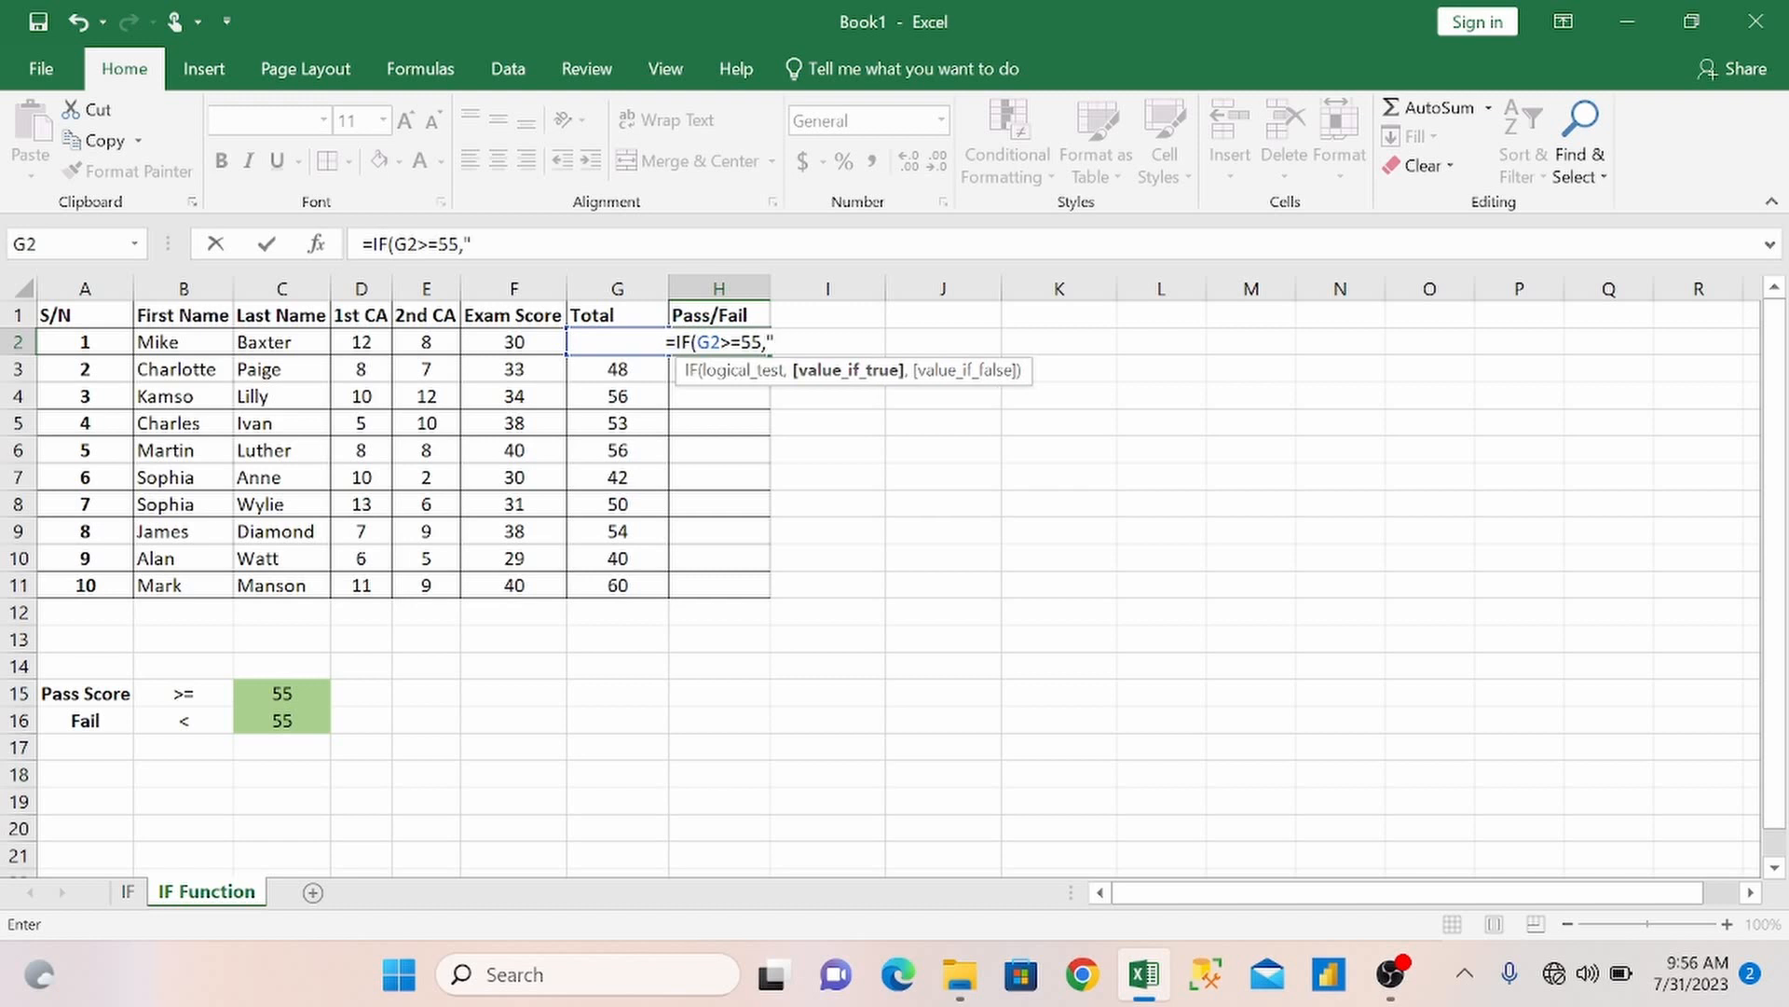
type("Pass")
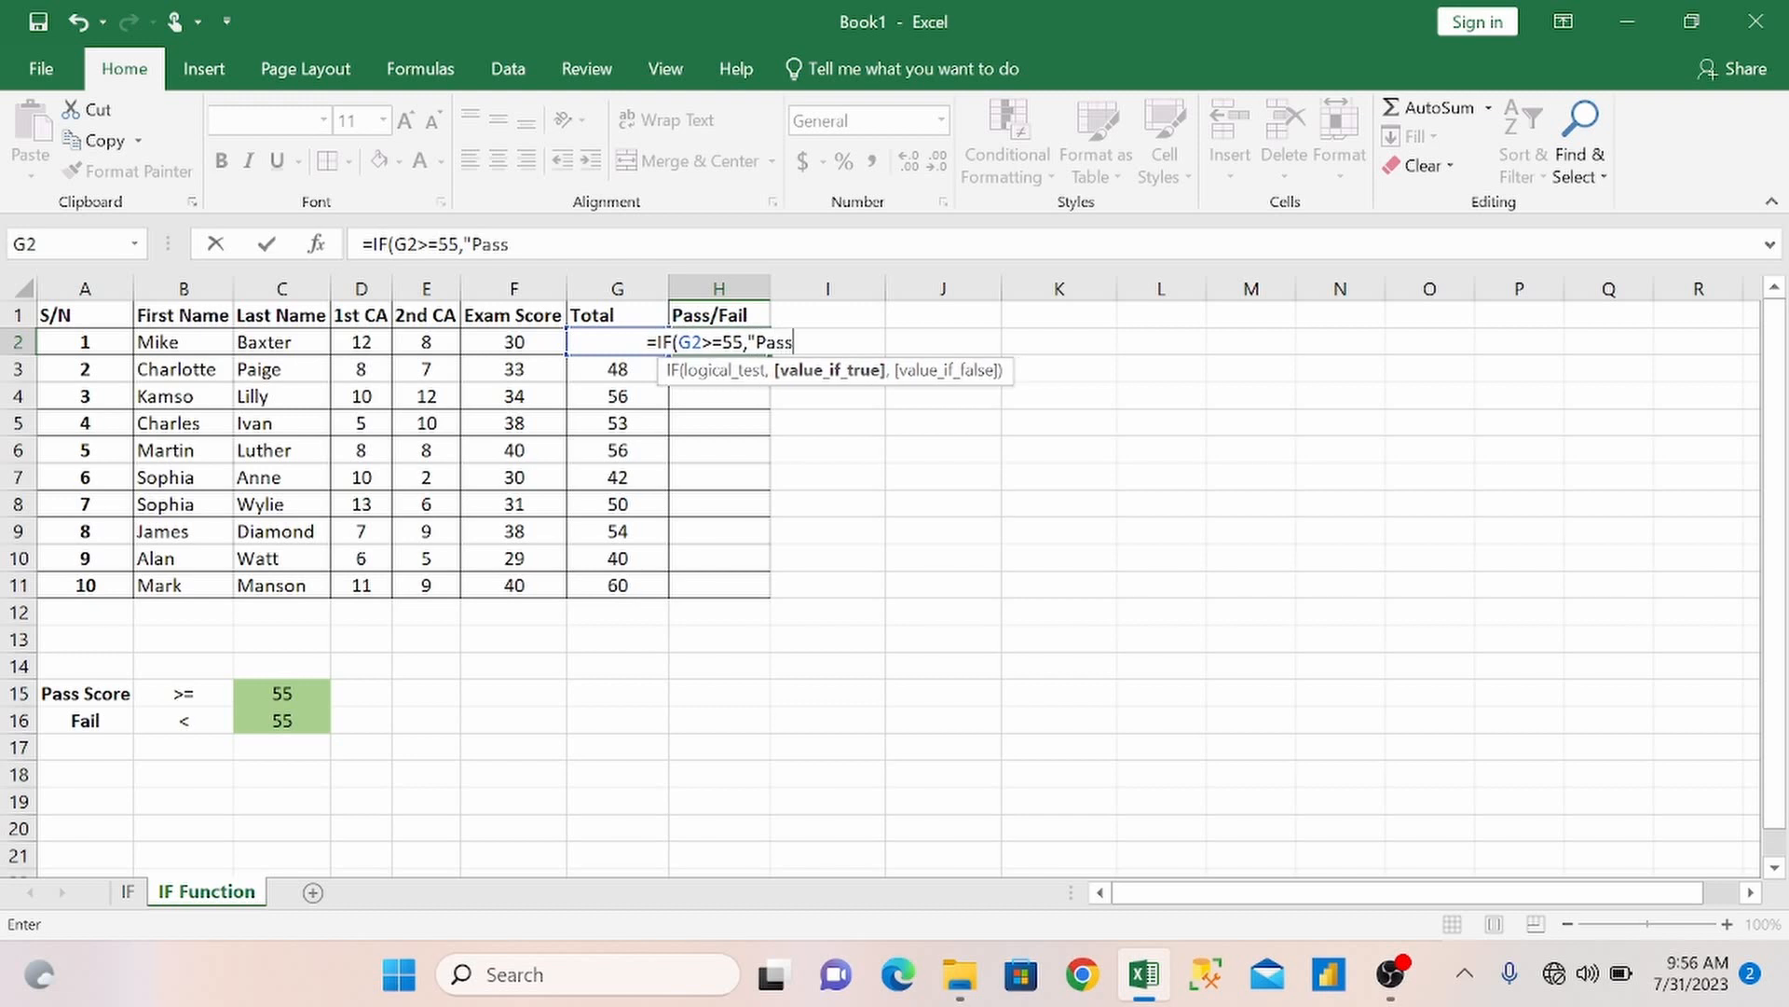
type("\"")
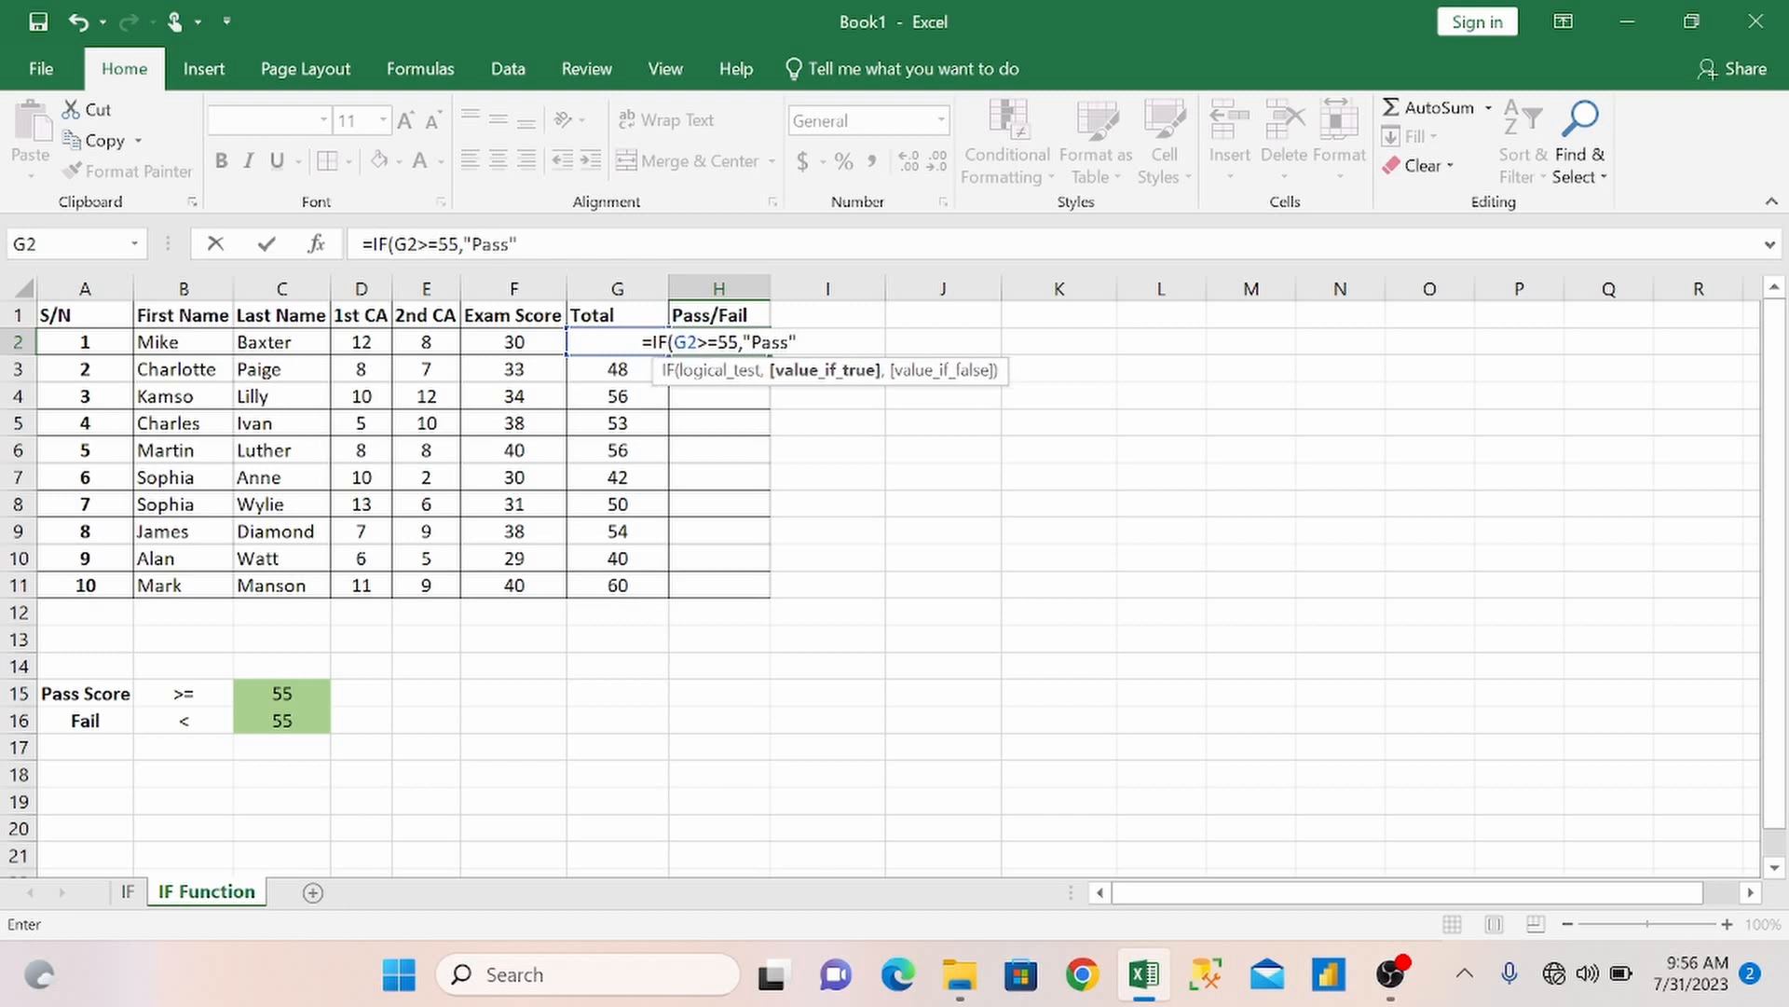
type(",")
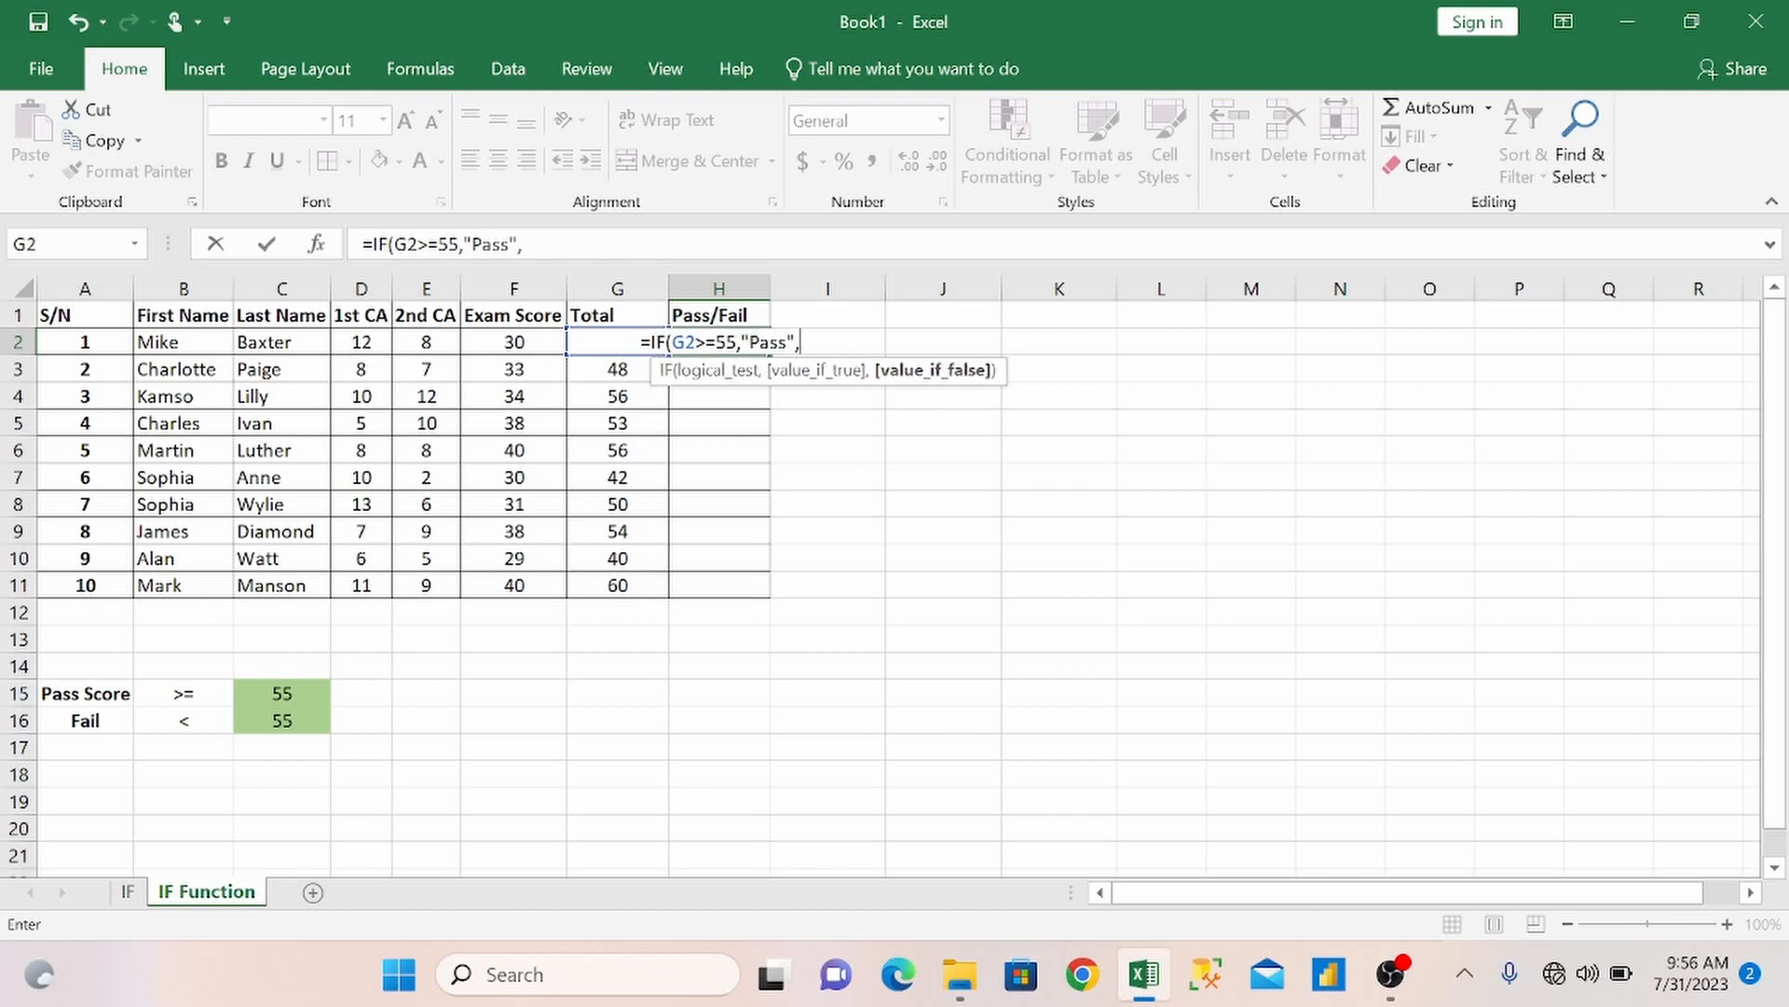
type("\"")
type("Fa")
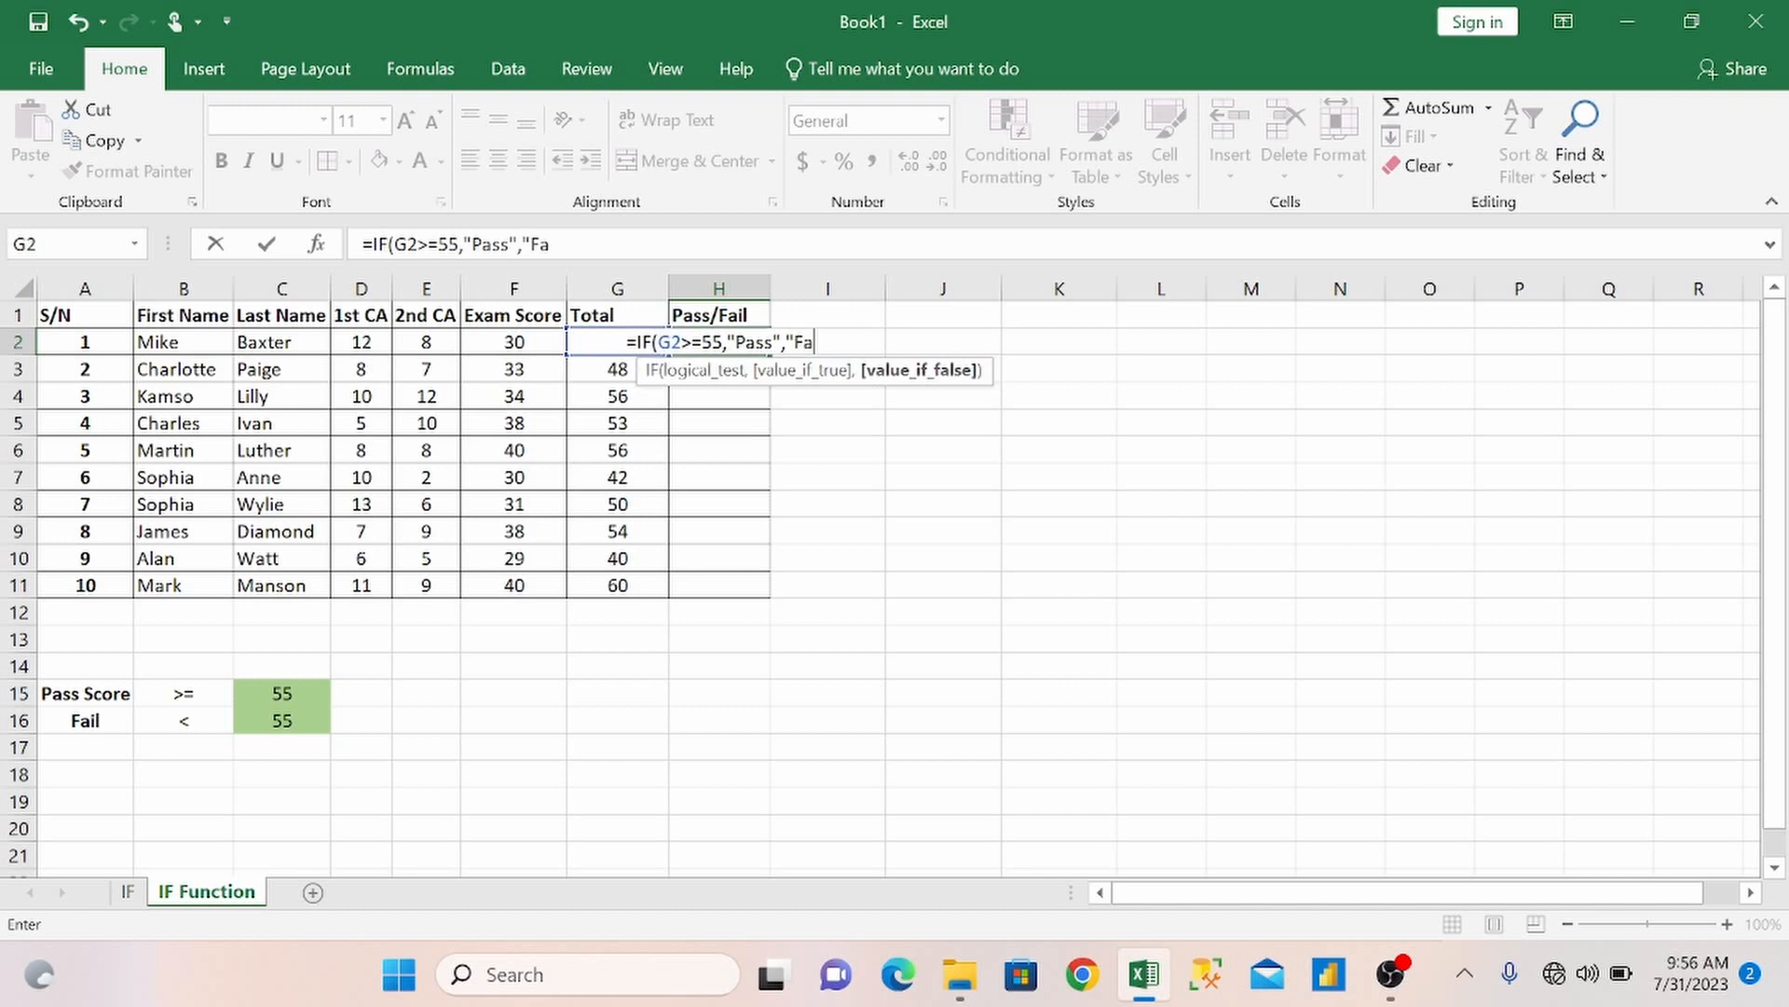
type("il\")")
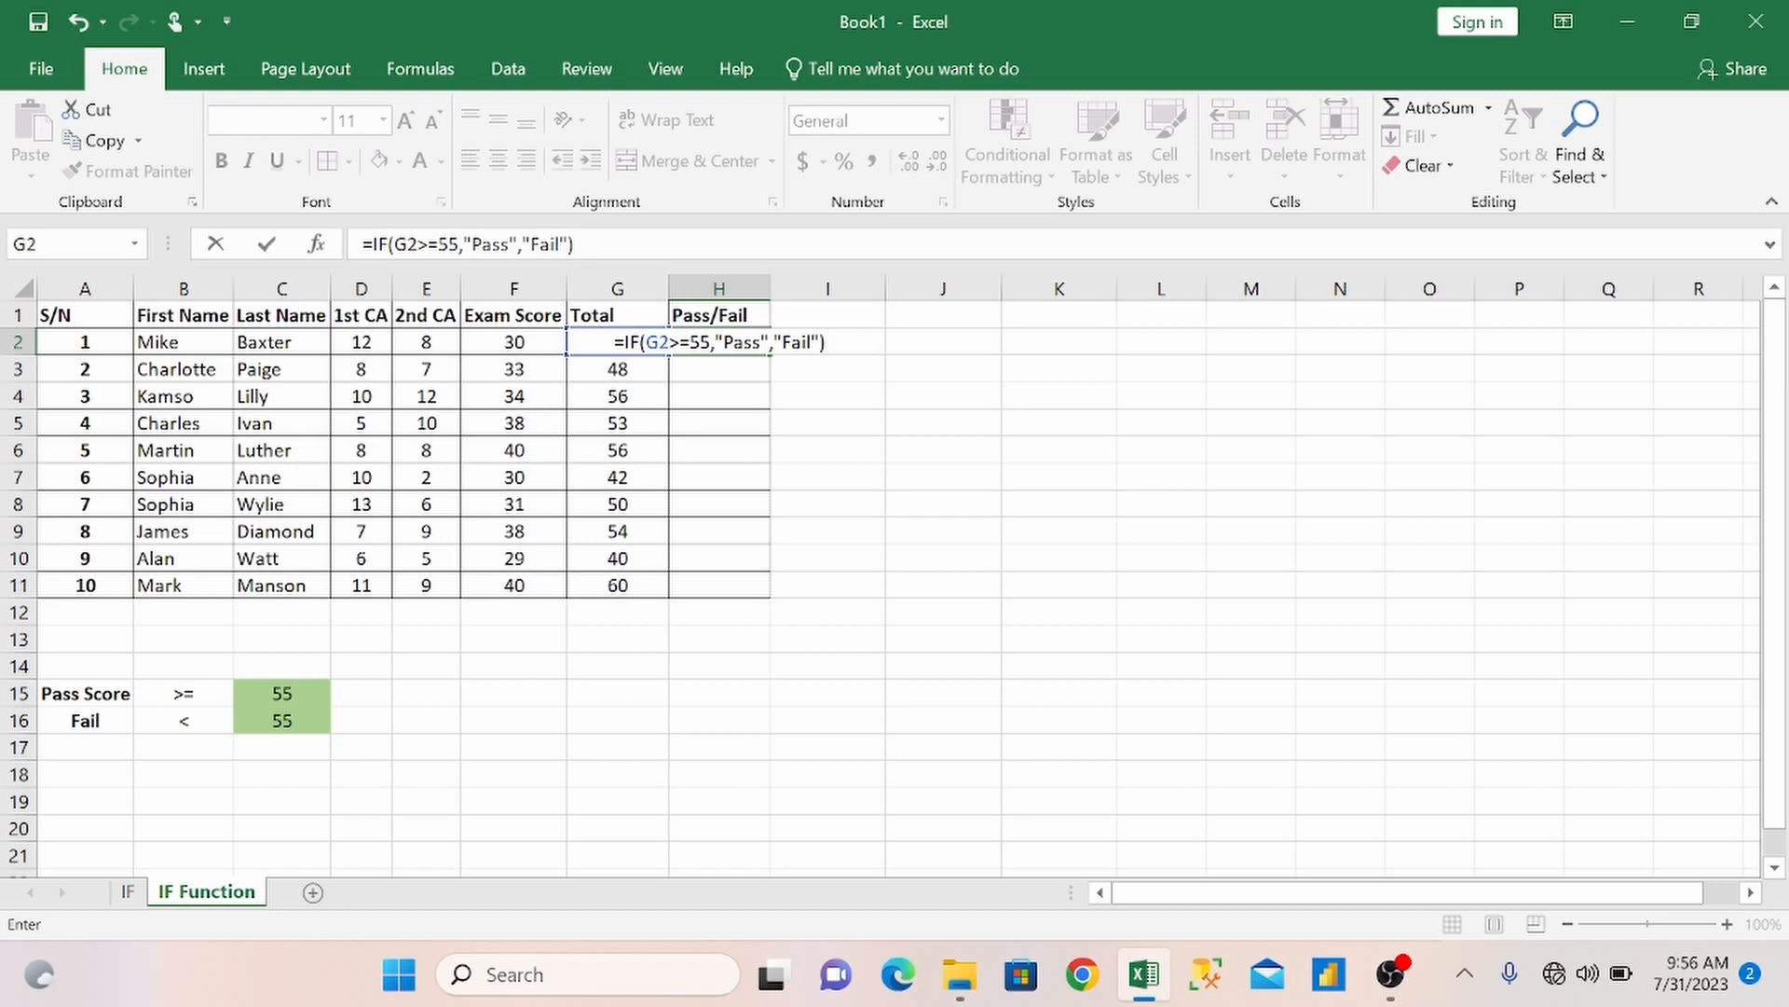
key("Return")
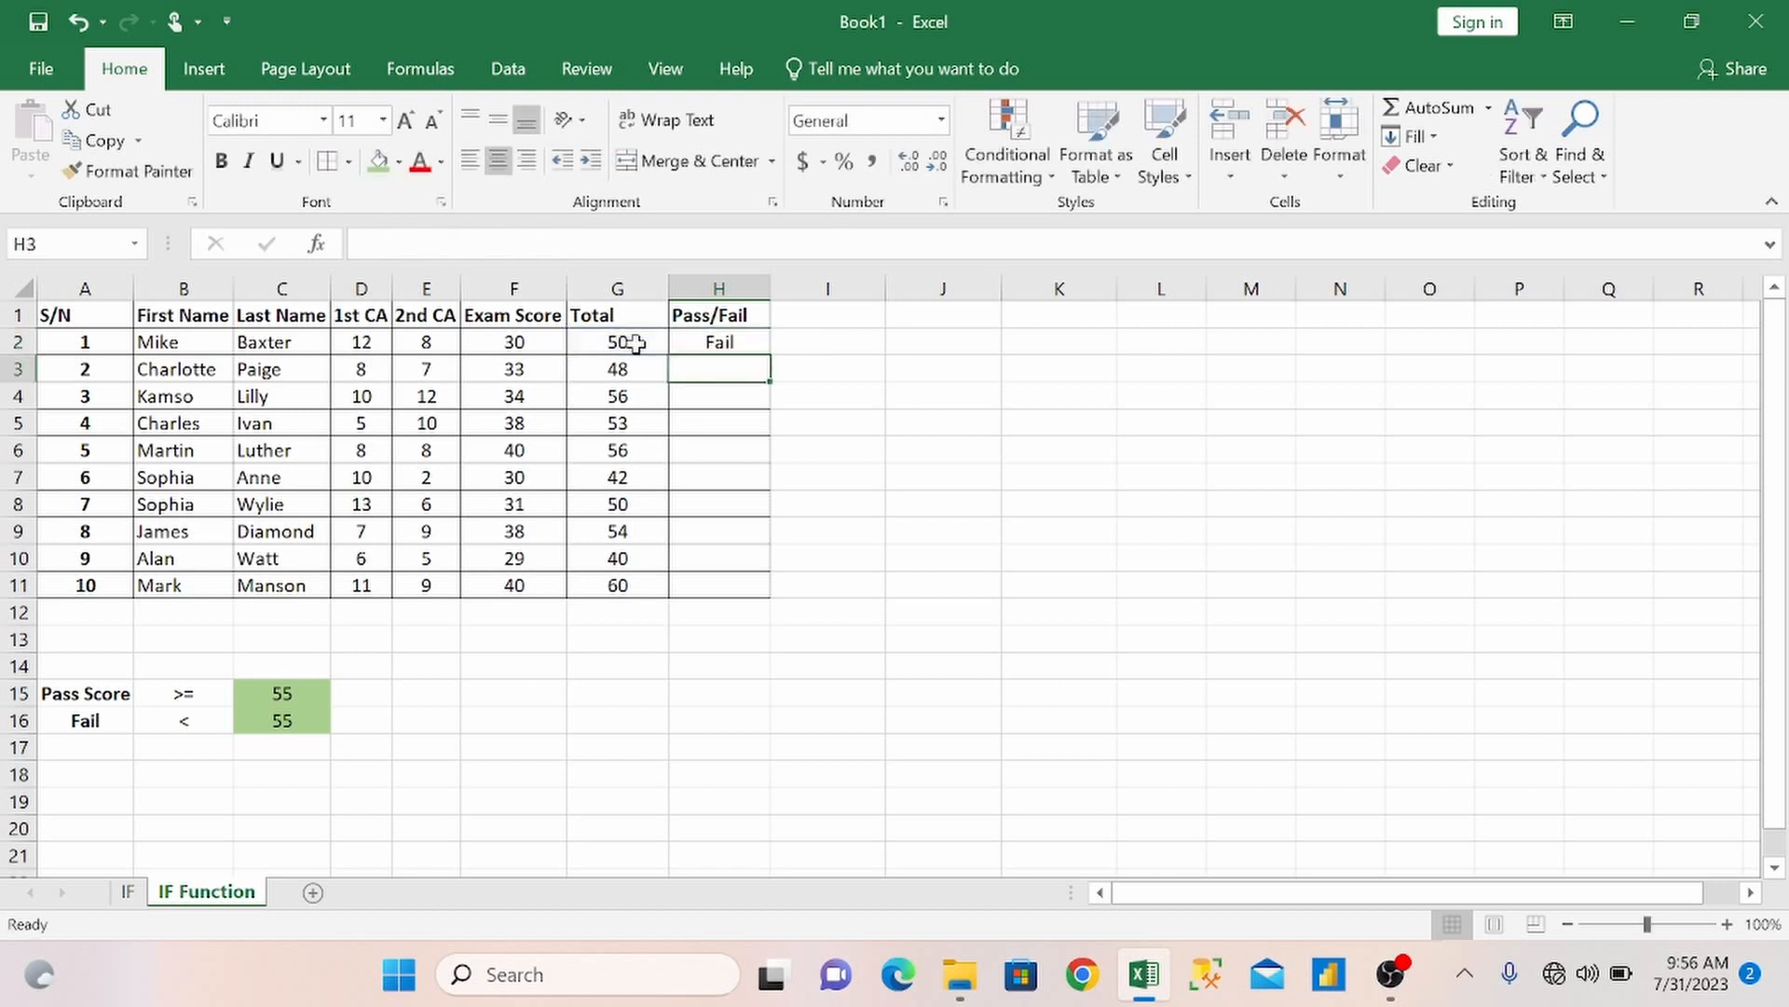
Fill the H2 formula down to H11 for all ten students.
left_click(732, 341)
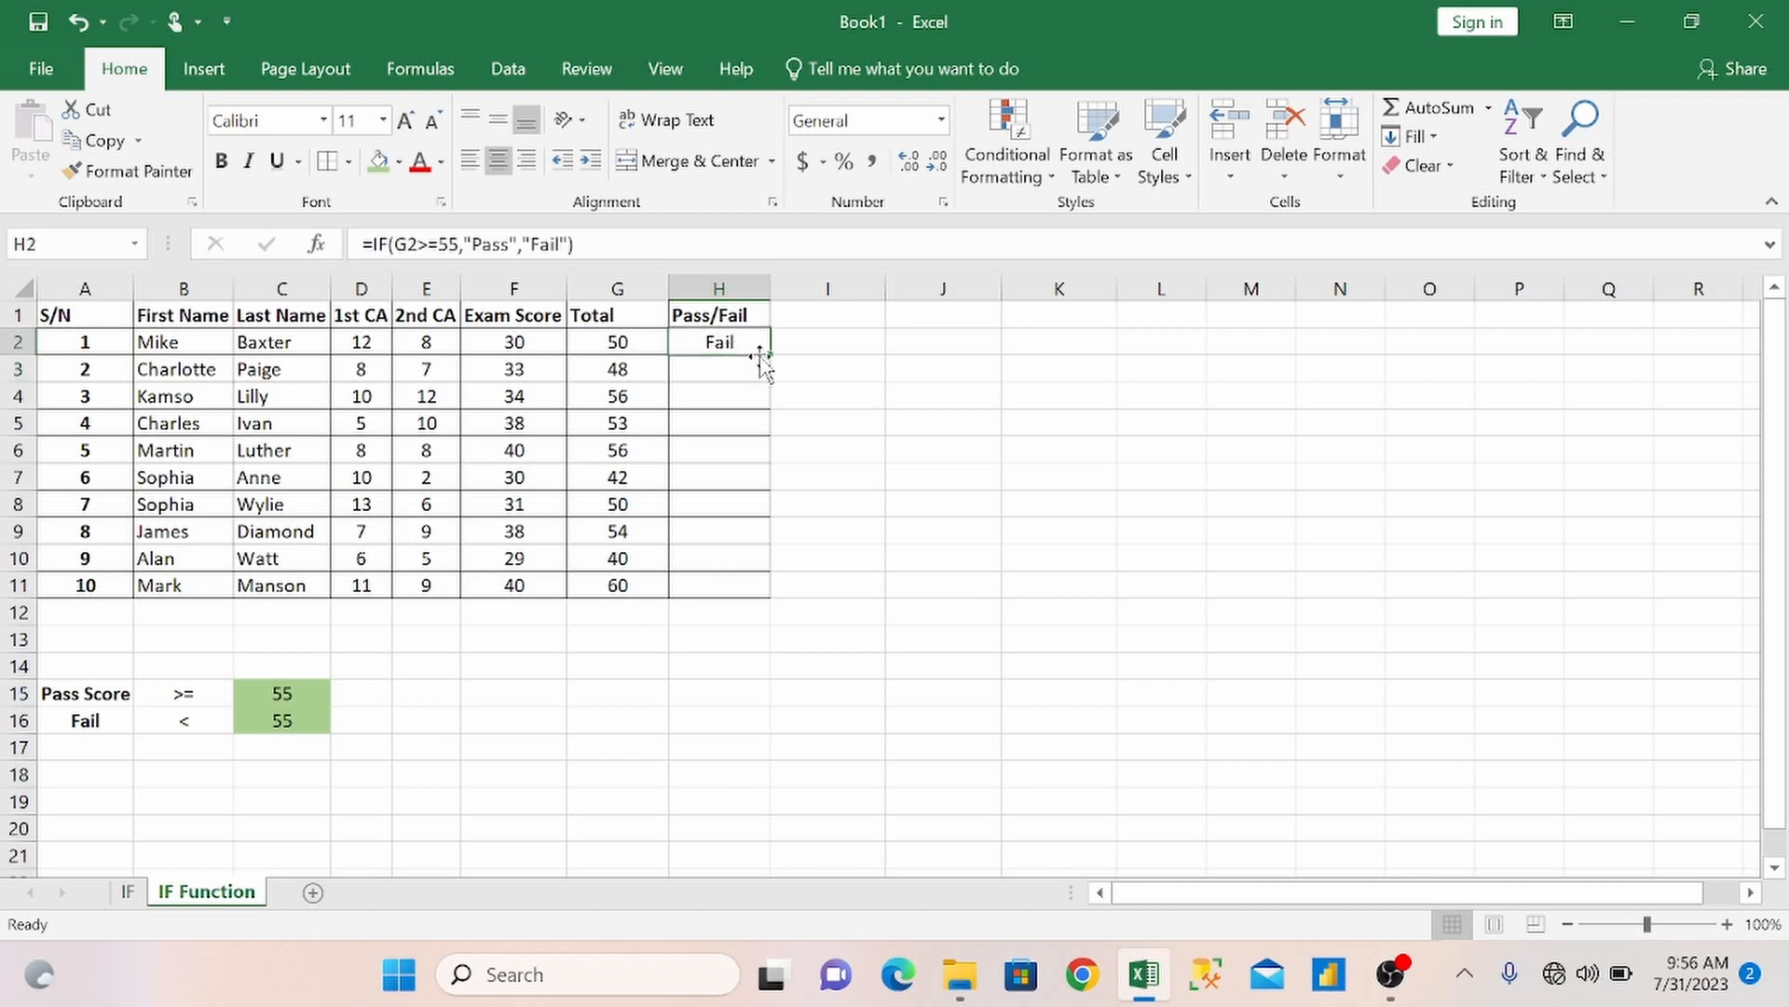
left_click_drag(769, 355, 779, 606)
left_click(830, 553)
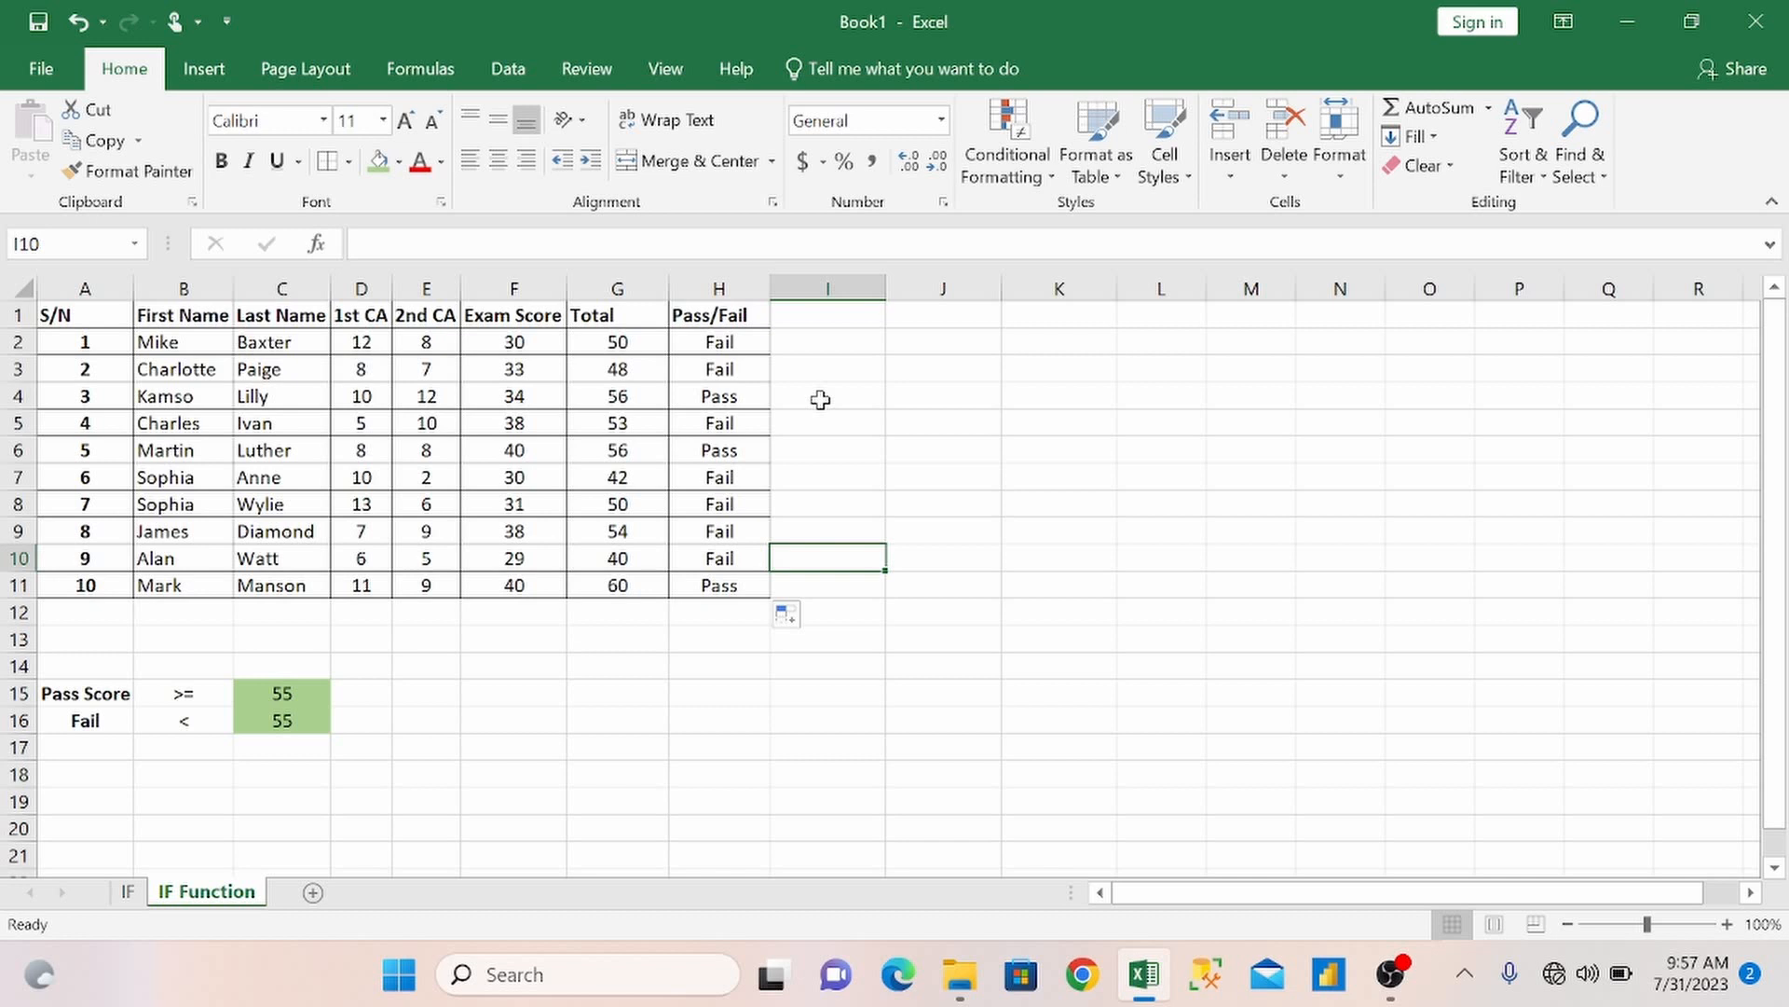
mouse_move(1390, 974)
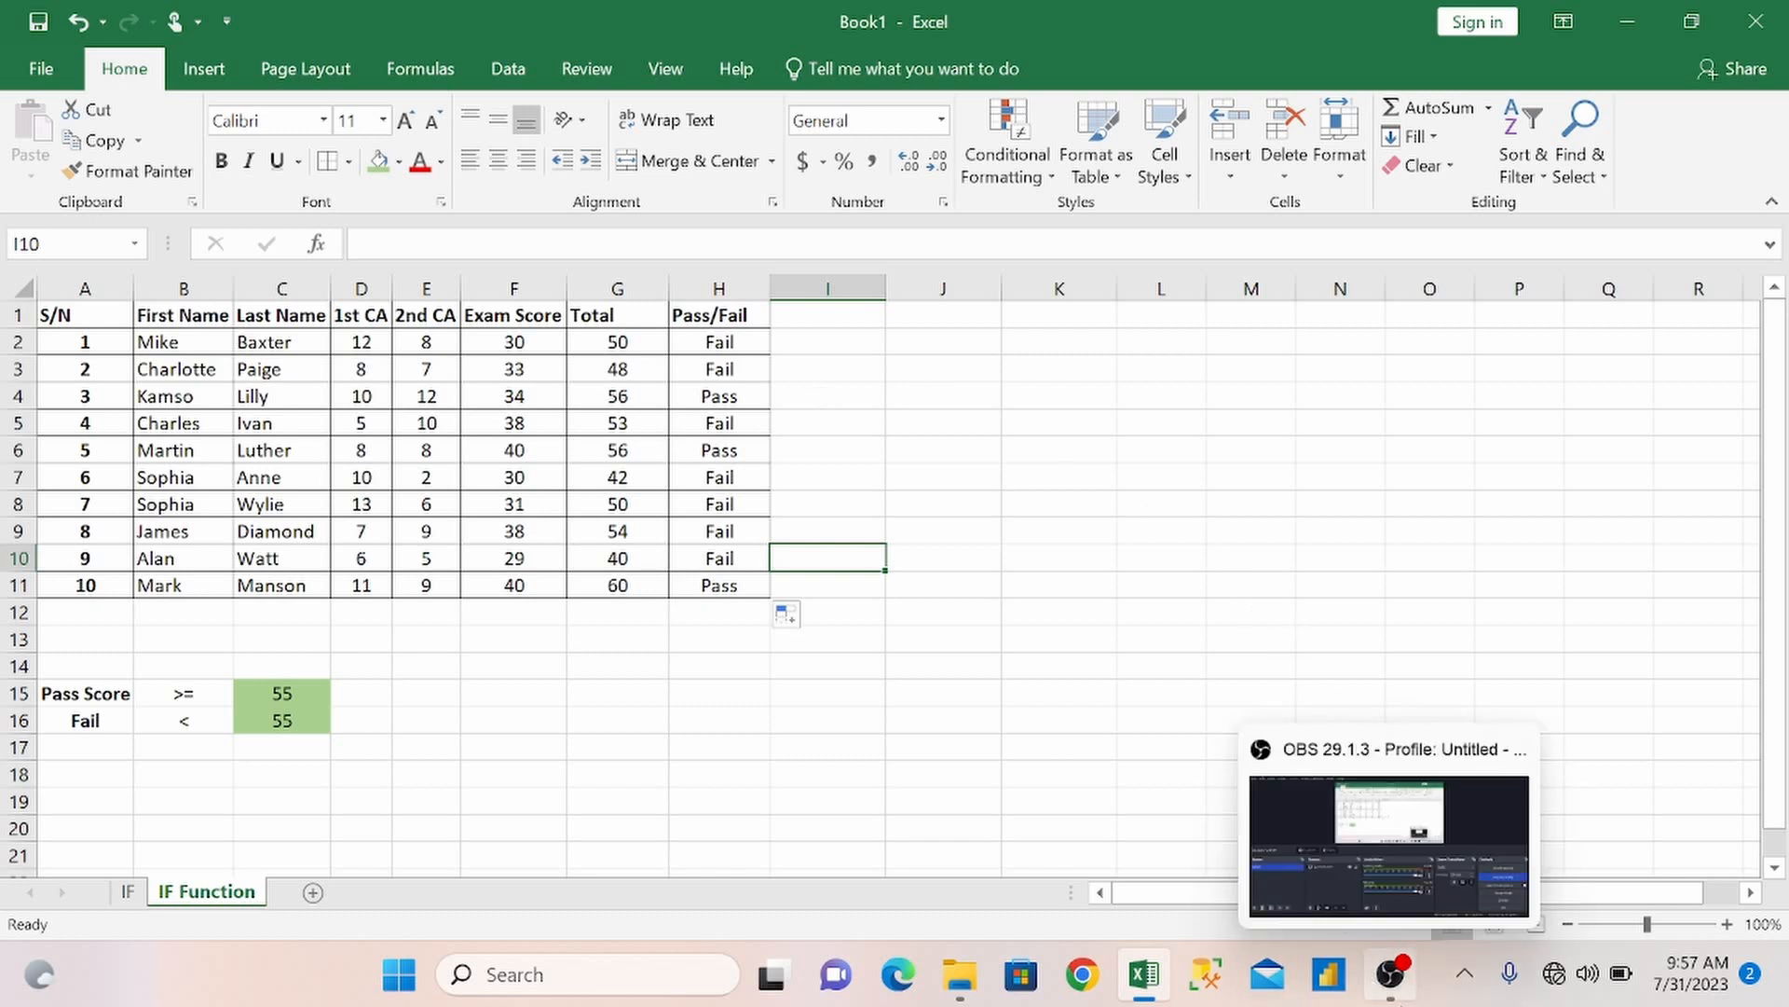